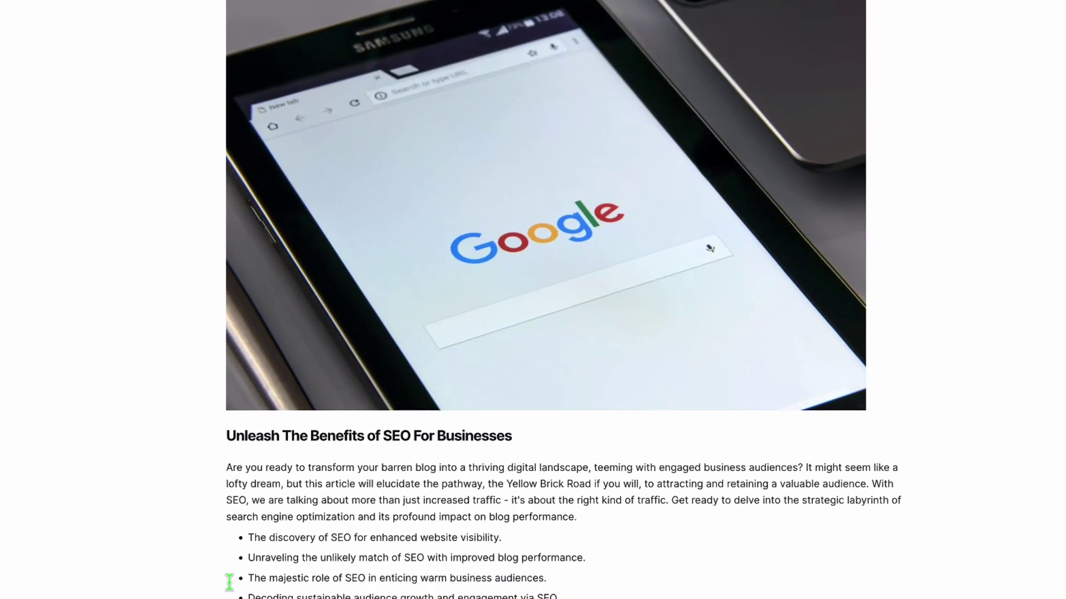
Step: Scroll through the SEO benefits article, then search the articles for 'Search Engine Op'
{"action": "scroll", "coordinate": [327, 500], "scroll_direction": "down", "scroll_amount": 1}
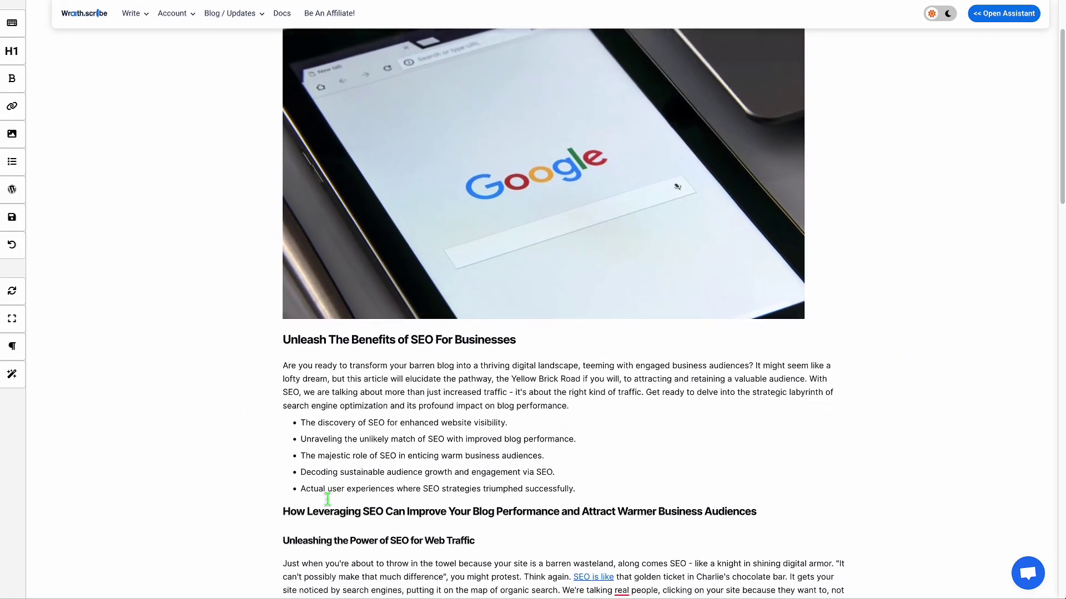
{"action": "scroll", "coordinate": [327, 499], "scroll_direction": "down", "scroll_amount": 2}
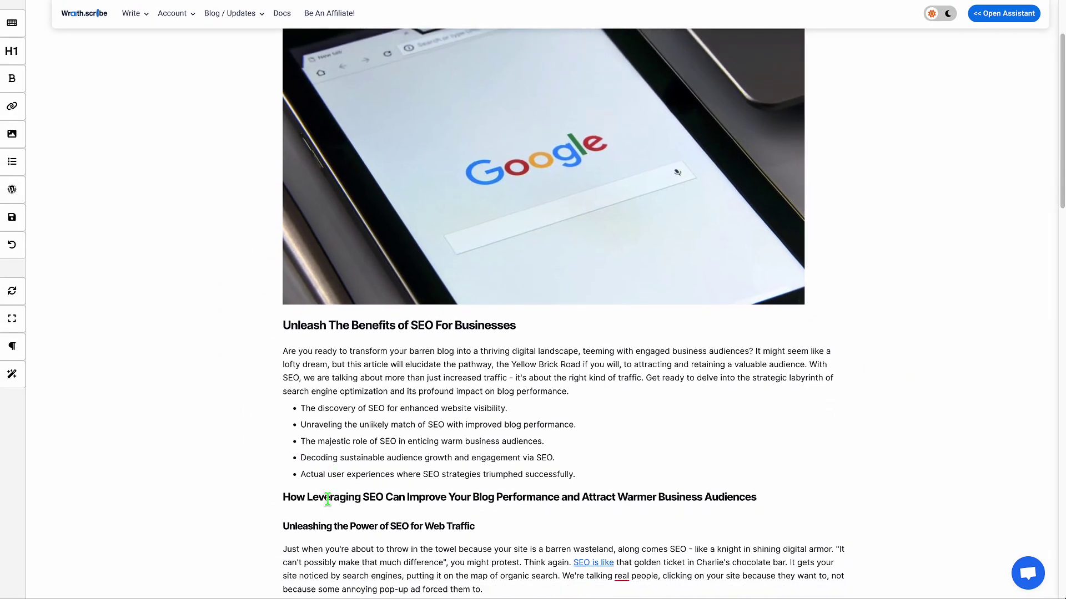
{"action": "scroll", "coordinate": [328, 497], "scroll_direction": "down", "scroll_amount": 1}
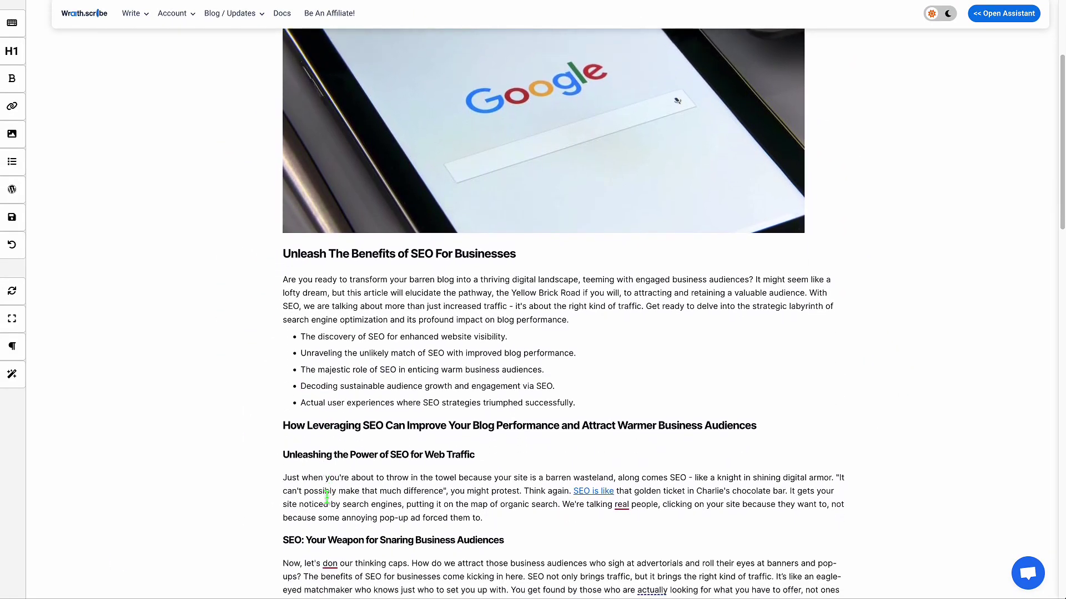
{"action": "scroll", "coordinate": [328, 493], "scroll_direction": "down", "scroll_amount": 6}
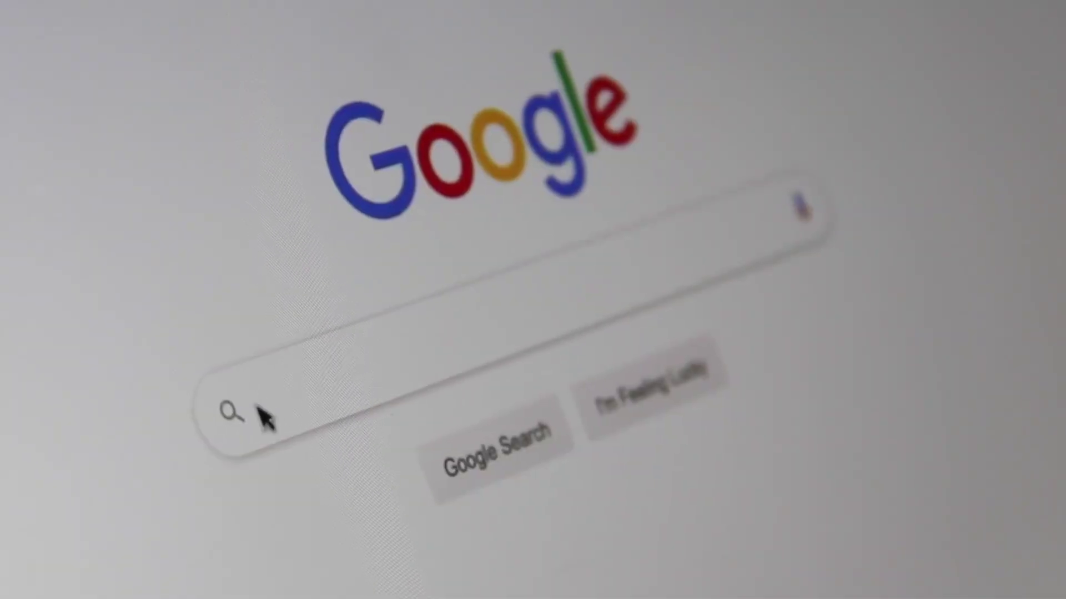
{"action": "left_click", "coordinate": [261, 418]}
{"action": "type", "text": "Search Engine Op"}
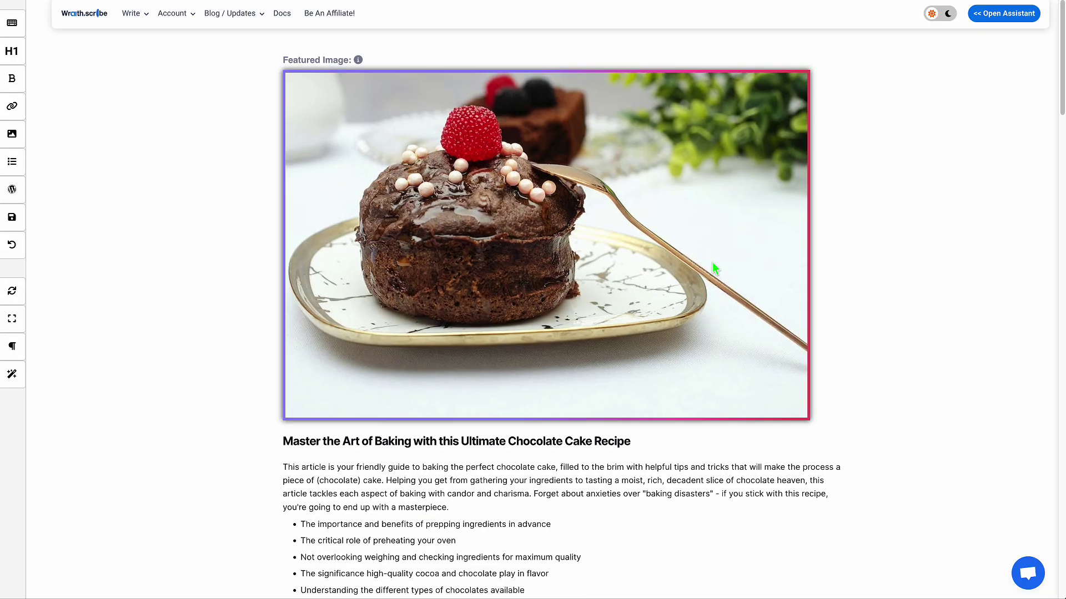
Step: Select the opening words of the chocolate cake article title, then deselect them
{"action": "scroll", "coordinate": [712, 264], "scroll_direction": "down", "scroll_amount": 4}
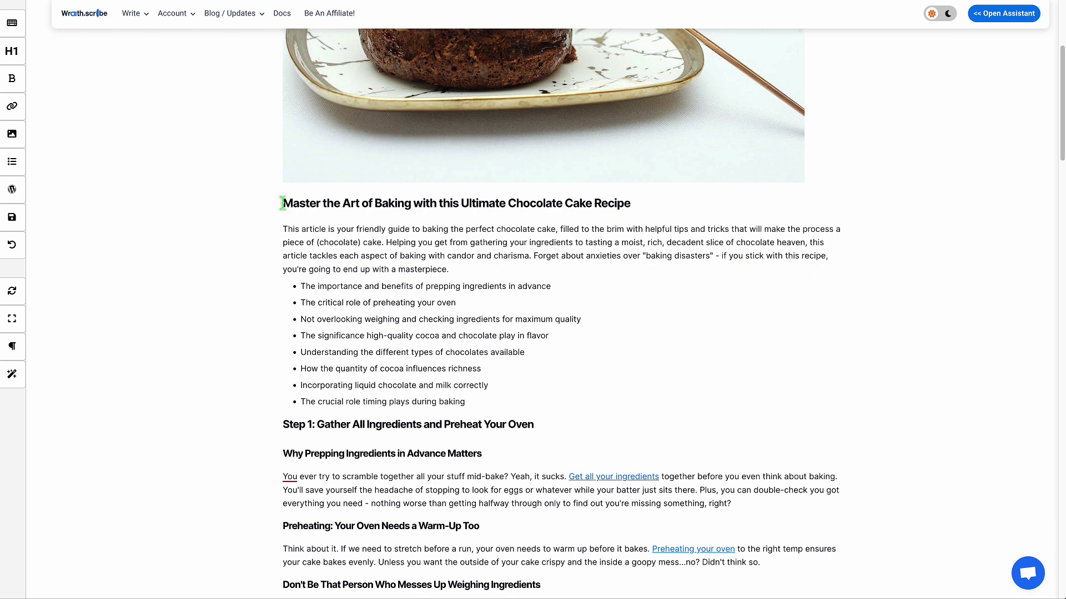
{"action": "left_click_drag", "start_coordinate": [283, 203], "coordinate": [442, 204]}
{"action": "left_click", "coordinate": [428, 268]}
Step: Scroll through the cake recipe steps and back up, then enter 'eating chocolate cake'
{"action": "scroll", "coordinate": [407, 294], "scroll_direction": "down", "scroll_amount": 1}
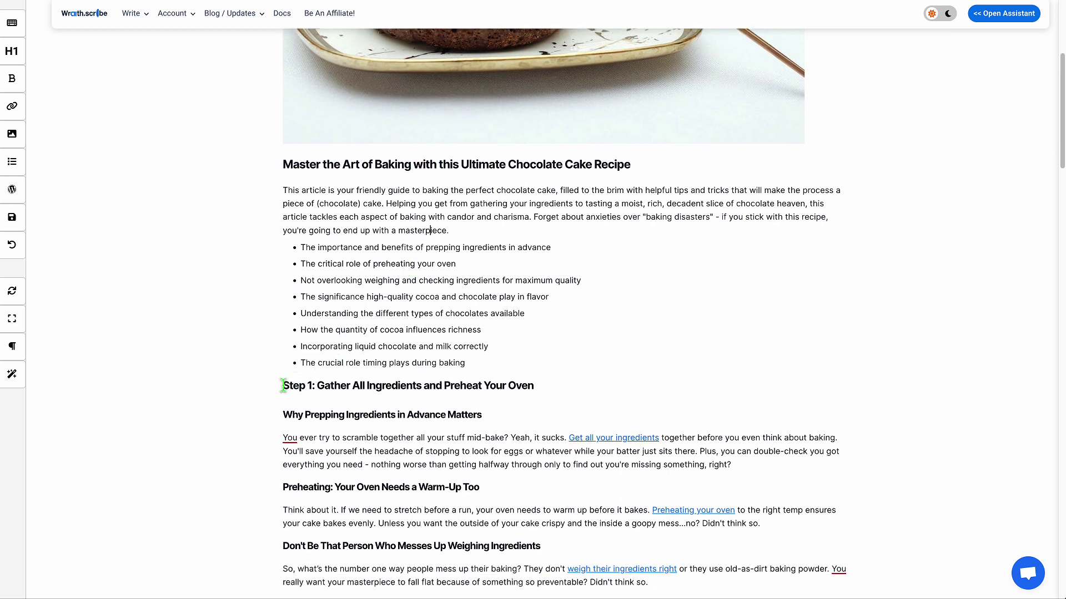
{"action": "scroll", "coordinate": [573, 359], "scroll_direction": "down", "scroll_amount": 10}
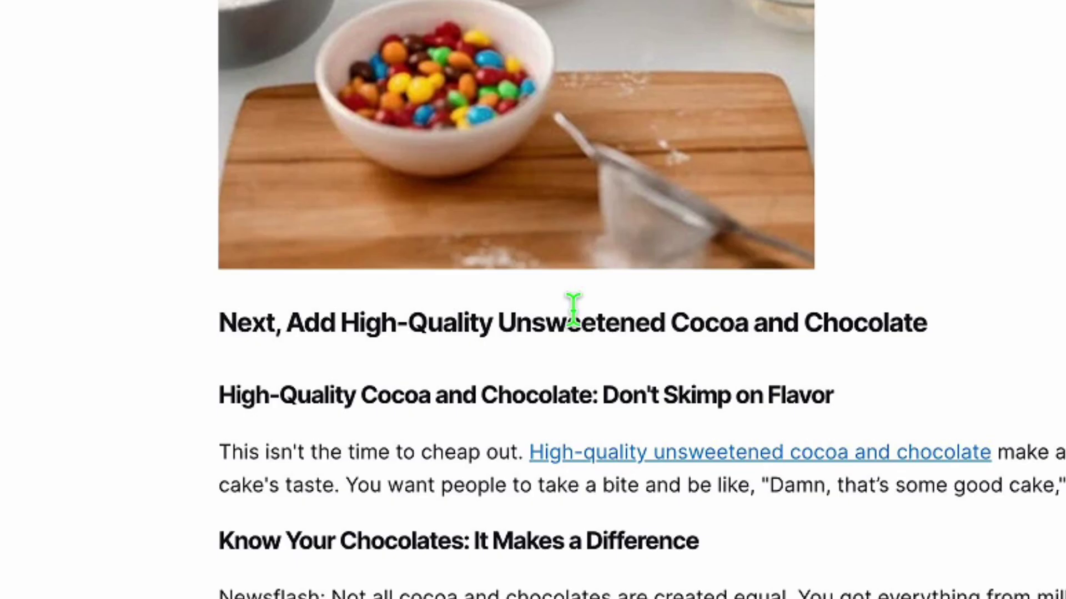
{"action": "scroll", "coordinate": [573, 307], "scroll_direction": "down", "scroll_amount": 8}
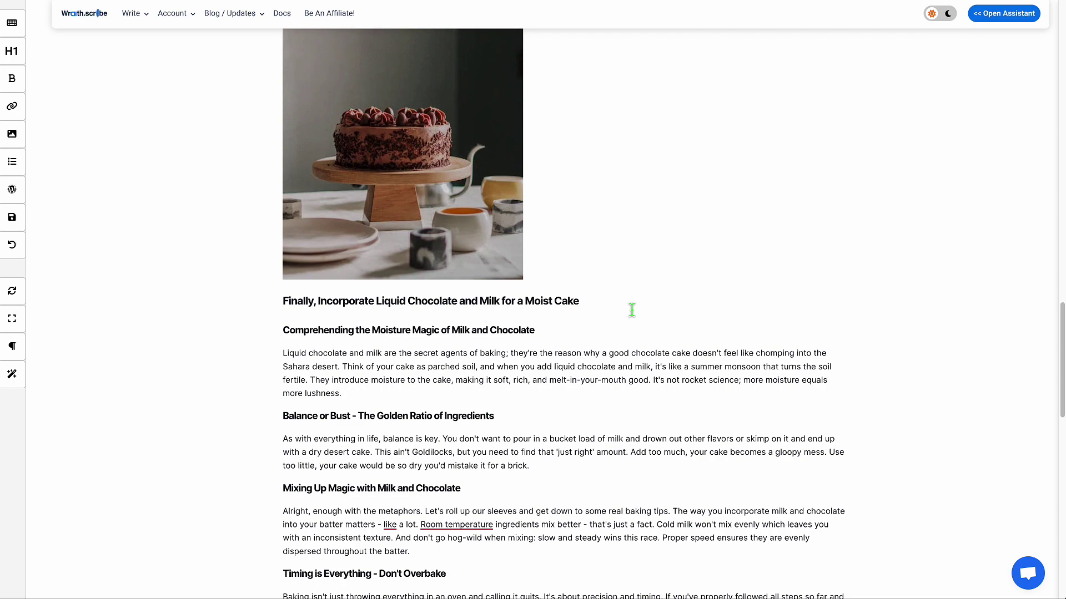
{"action": "scroll", "coordinate": [632, 310], "scroll_direction": "up", "scroll_amount": 8}
{"action": "scroll", "coordinate": [632, 310], "scroll_direction": "up", "scroll_amount": 10}
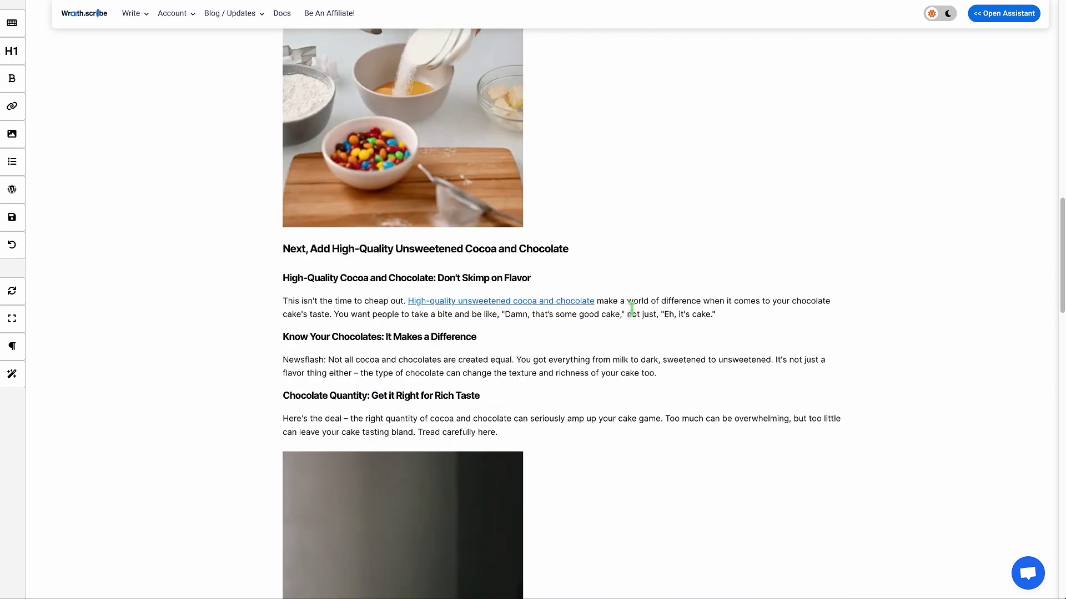
{"action": "scroll", "coordinate": [627, 305], "scroll_direction": "up", "scroll_amount": 3}
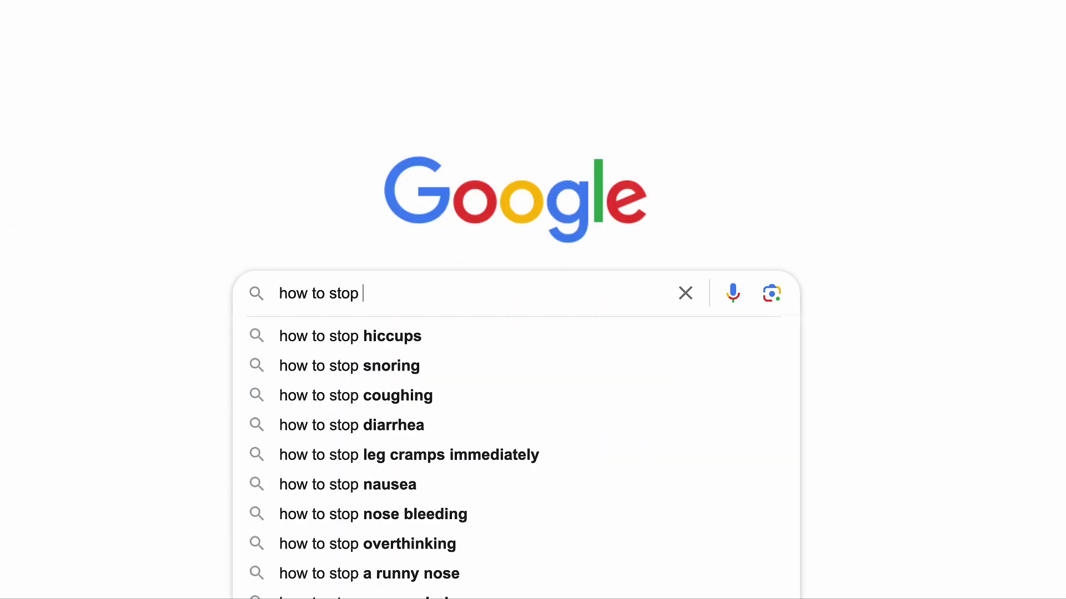
{"action": "type", "text": "eating chocolate cake"}
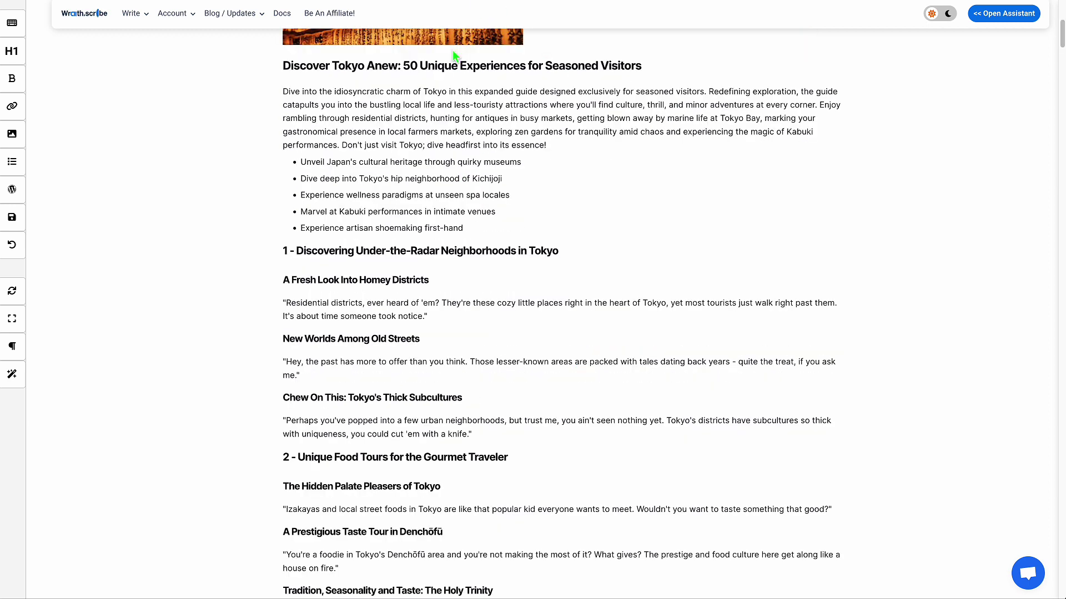
Step: Scroll down through the Tokyo seasoned-visitors guide's sections
{"action": "scroll", "coordinate": [412, 315], "scroll_direction": "down", "scroll_amount": 6}
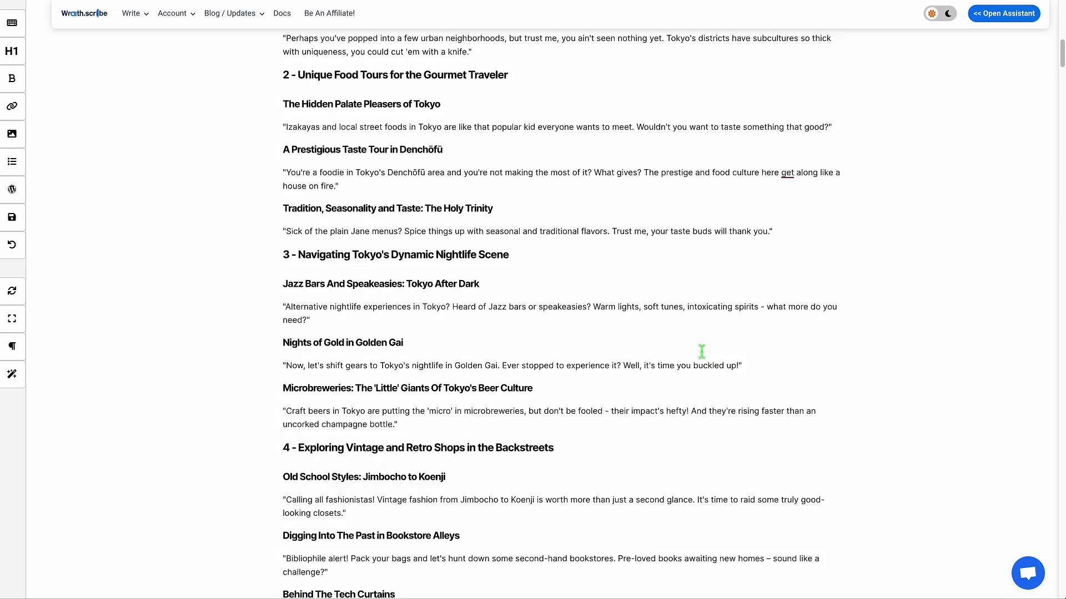
{"action": "scroll", "coordinate": [701, 351], "scroll_direction": "down", "scroll_amount": 1}
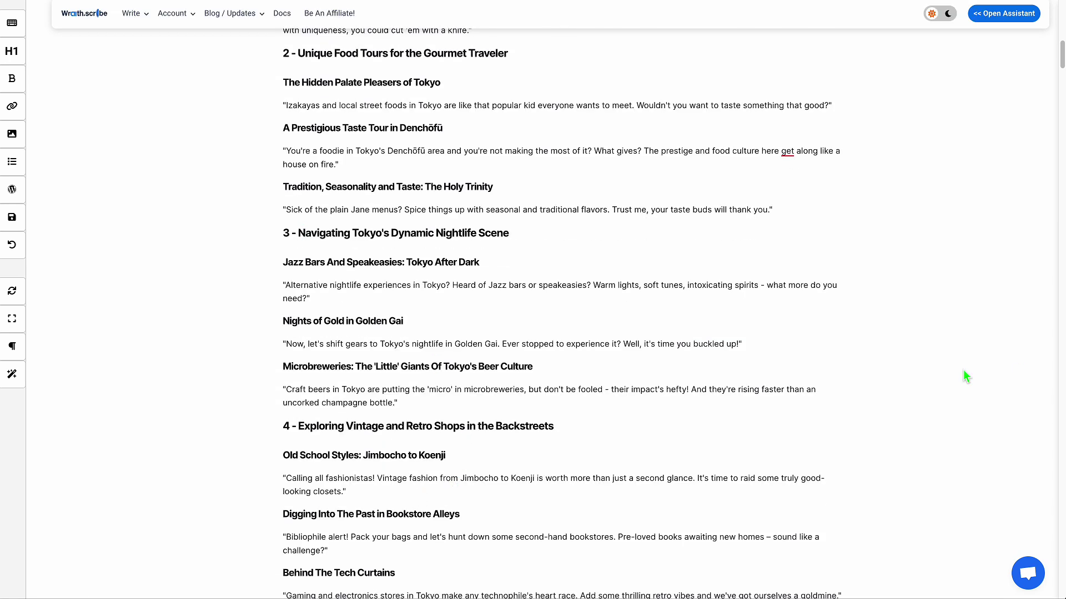
{"action": "scroll", "coordinate": [644, 425], "scroll_direction": "down", "scroll_amount": 3}
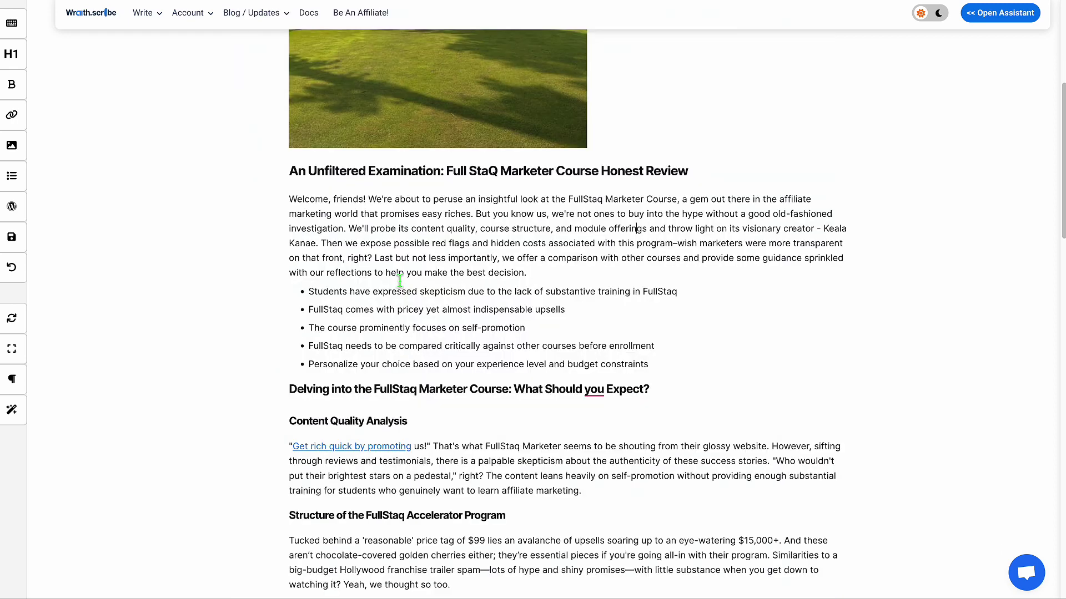
{"action": "scroll", "coordinate": [399, 279], "scroll_direction": "down", "scroll_amount": 1}
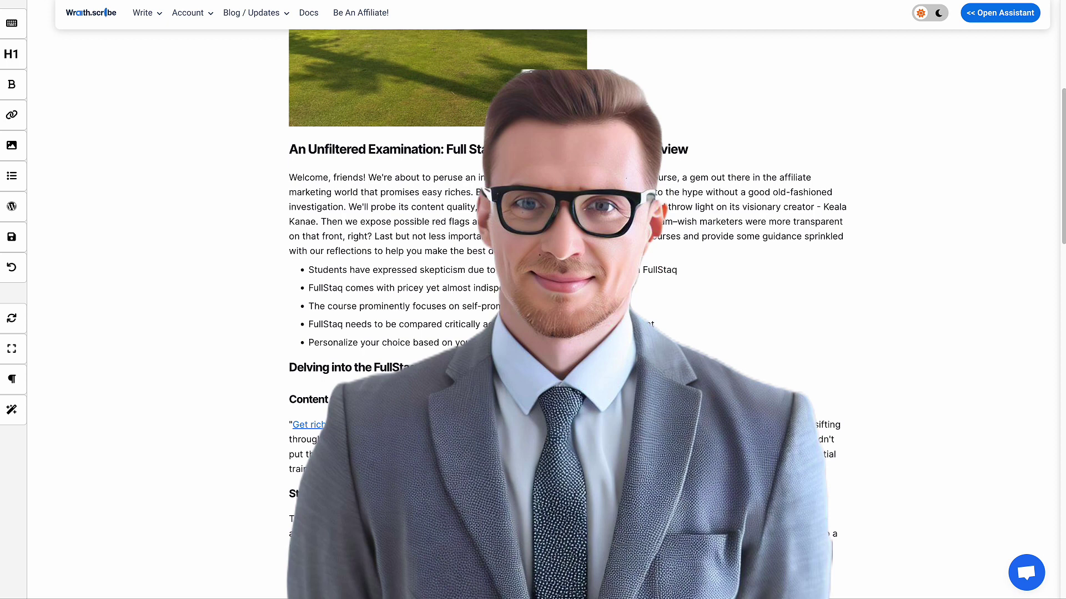
Step: Enter 'taq marketer course honest re' and scroll the FullStaq review down to Content Quality Analysis
{"action": "scroll", "coordinate": [485, 304], "scroll_direction": "down", "scroll_amount": 1}
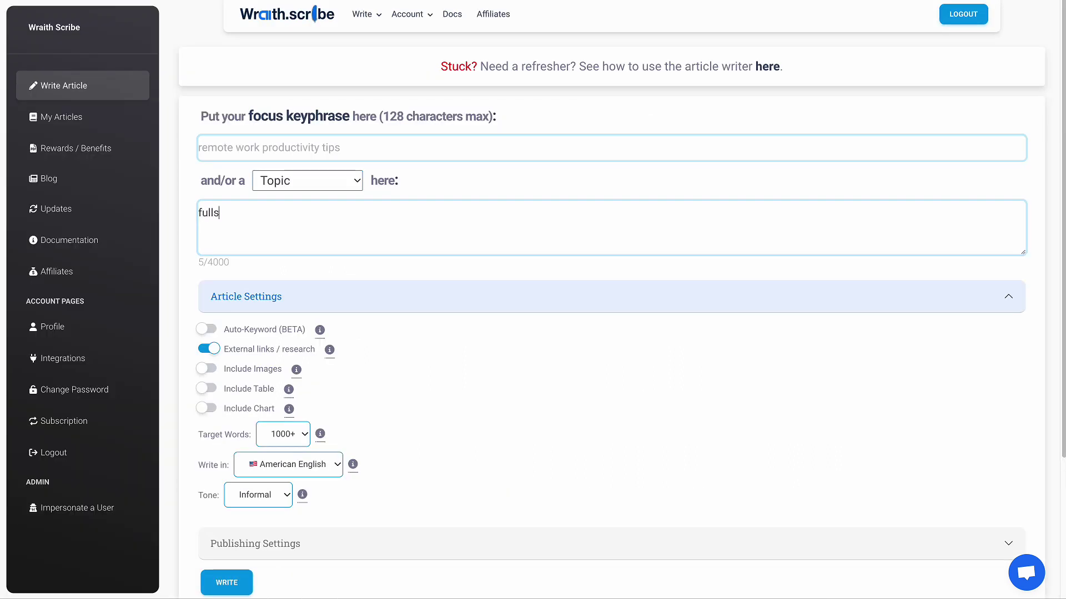
{"action": "type", "text": "taq marketer course honest re"}
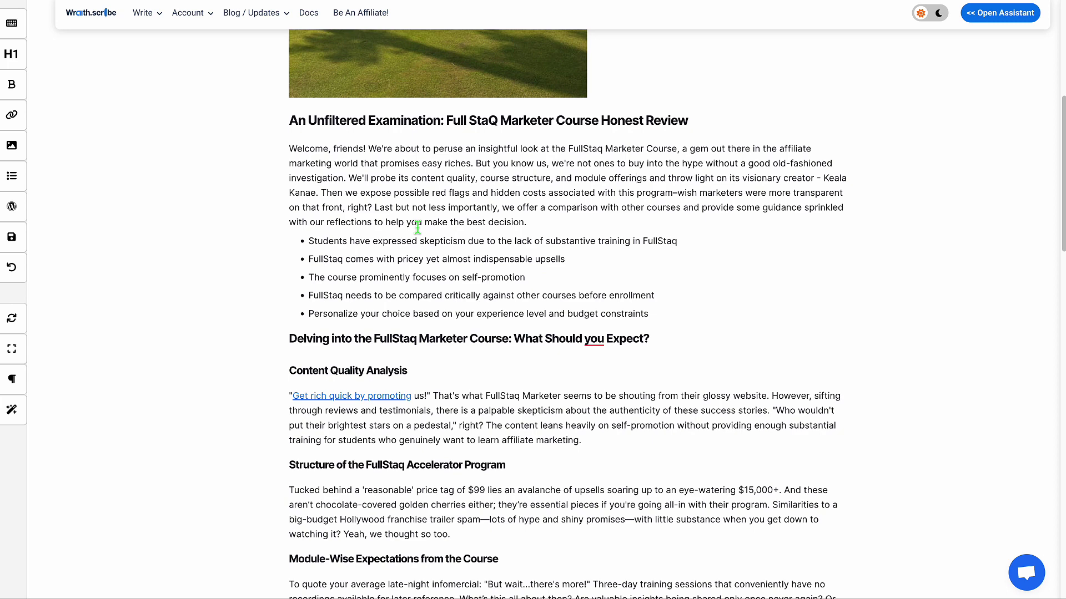
{"action": "scroll", "coordinate": [417, 227], "scroll_direction": "down", "scroll_amount": 2}
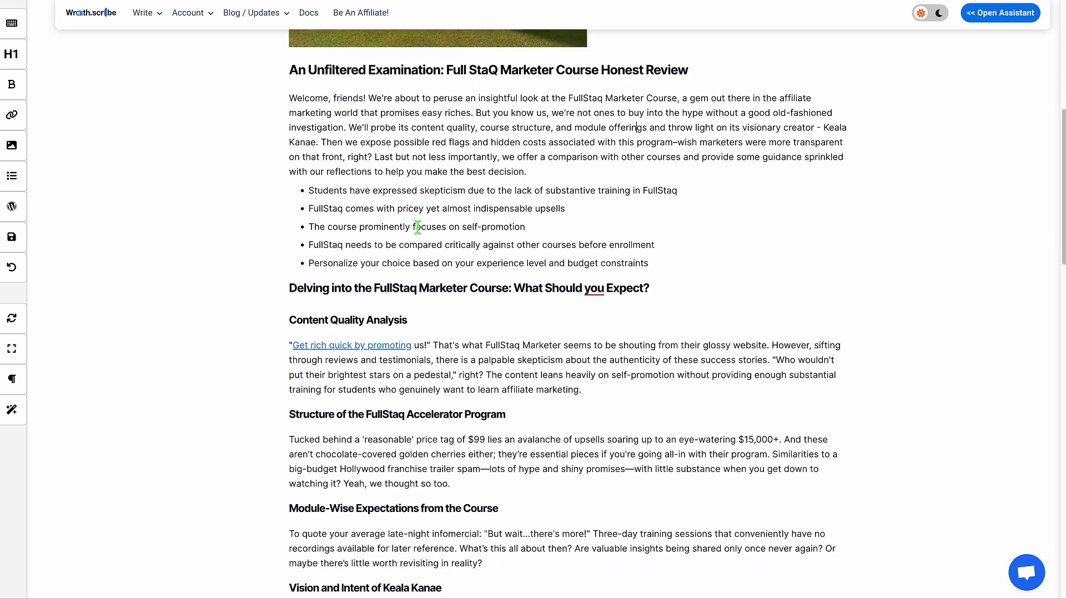
{"action": "scroll", "coordinate": [417, 227], "scroll_direction": "down", "scroll_amount": 1}
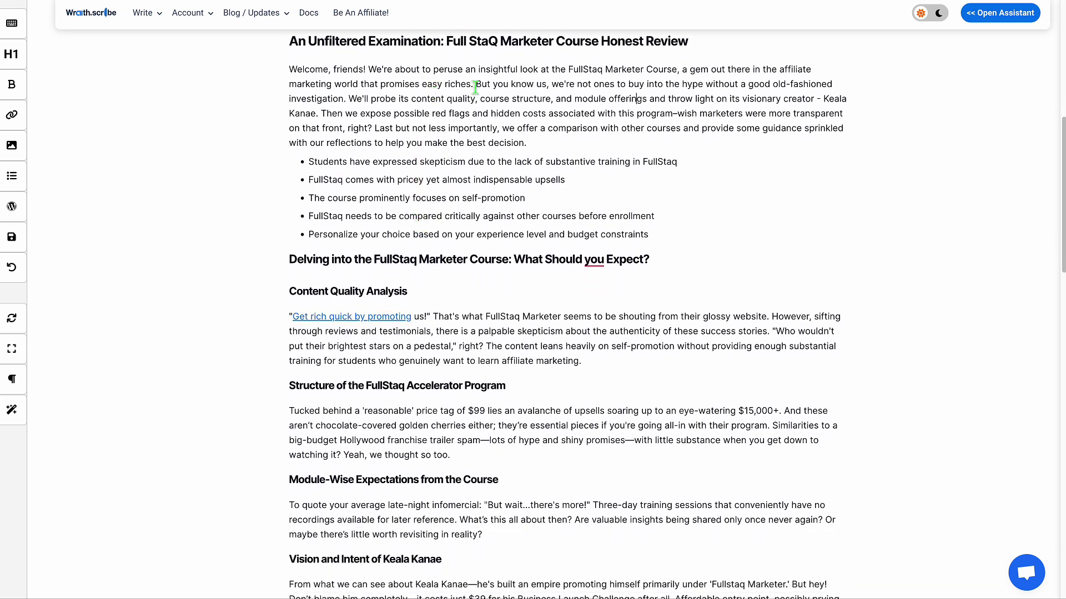
{"action": "scroll", "coordinate": [542, 348], "scroll_direction": "down", "scroll_amount": 2}
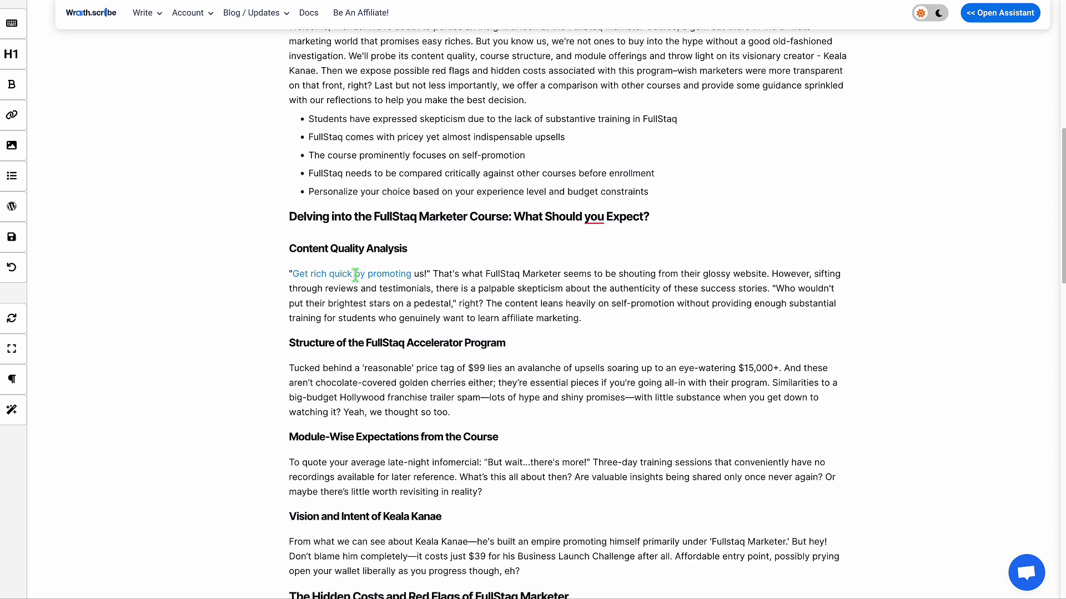
{"action": "left_click", "coordinate": [355, 274]}
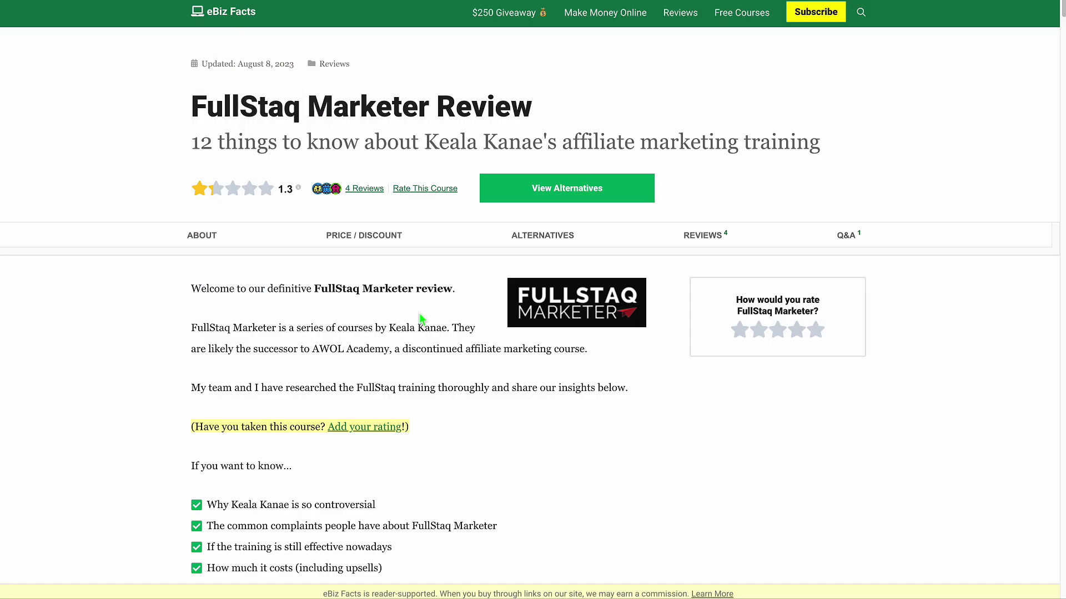
{"action": "scroll", "coordinate": [420, 318], "scroll_direction": "down", "scroll_amount": 10}
{"action": "key", "text": "ctrl+w"}
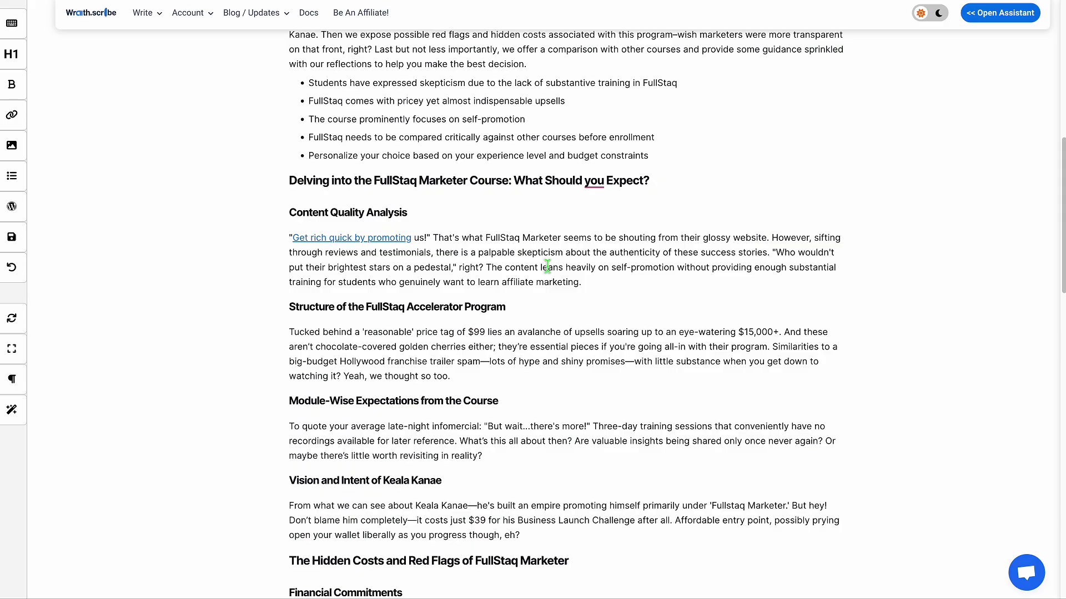
{"action": "scroll", "coordinate": [547, 268], "scroll_direction": "down", "scroll_amount": 1}
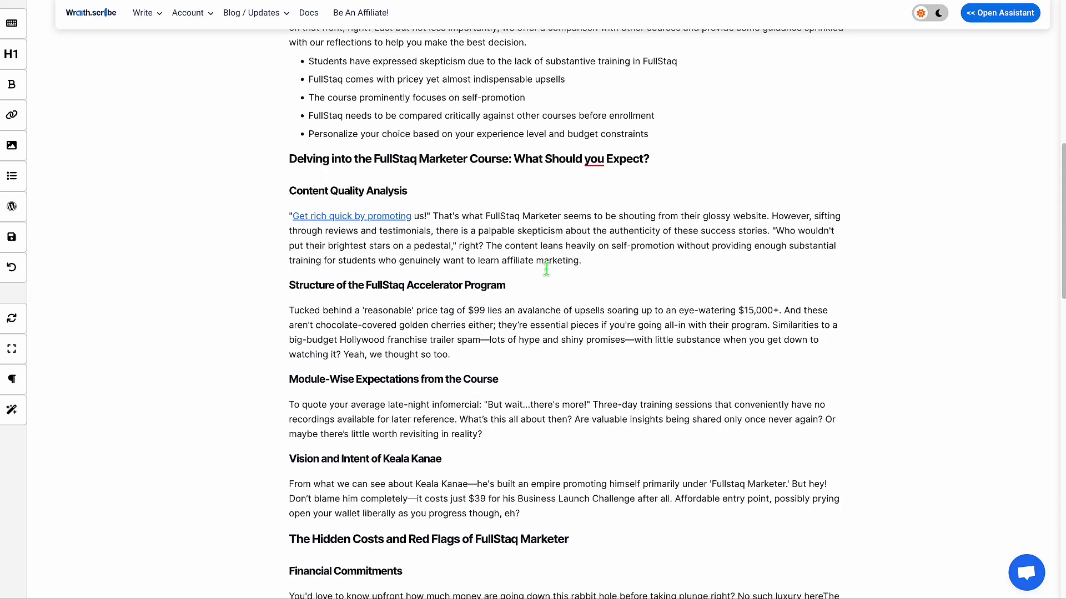
{"action": "scroll", "coordinate": [546, 269], "scroll_direction": "down", "scroll_amount": 1}
{"action": "scroll", "coordinate": [467, 302], "scroll_direction": "down", "scroll_amount": 1}
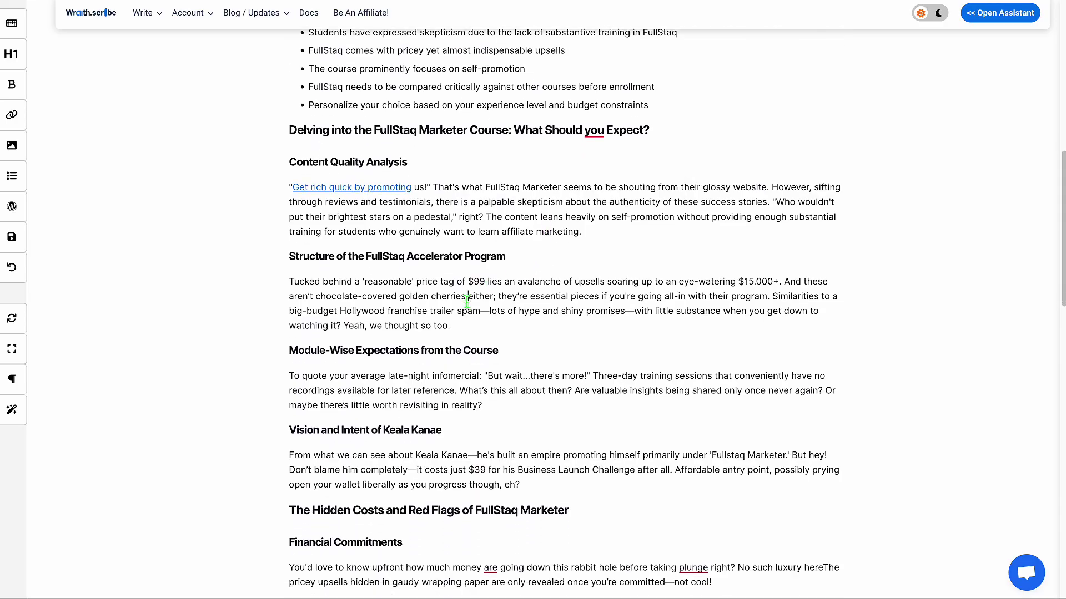
{"action": "scroll", "coordinate": [467, 301], "scroll_direction": "down", "scroll_amount": 2}
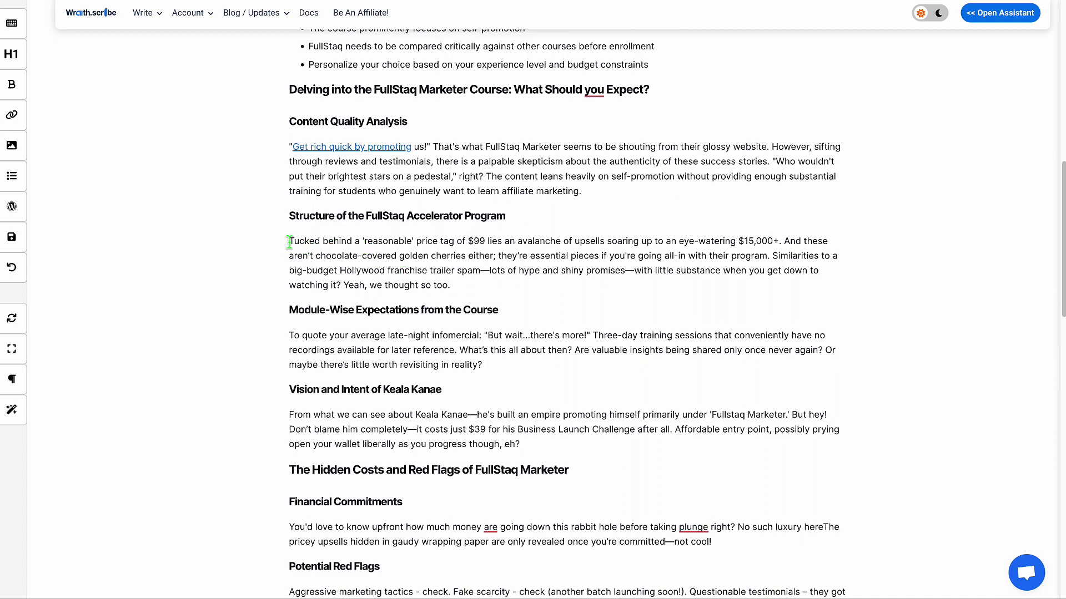
{"action": "left_click_drag", "start_coordinate": [290, 242], "coordinate": [483, 240]}
{"action": "left_click", "coordinate": [584, 260]}
{"action": "left_click_drag", "start_coordinate": [677, 241], "coordinate": [780, 240]}
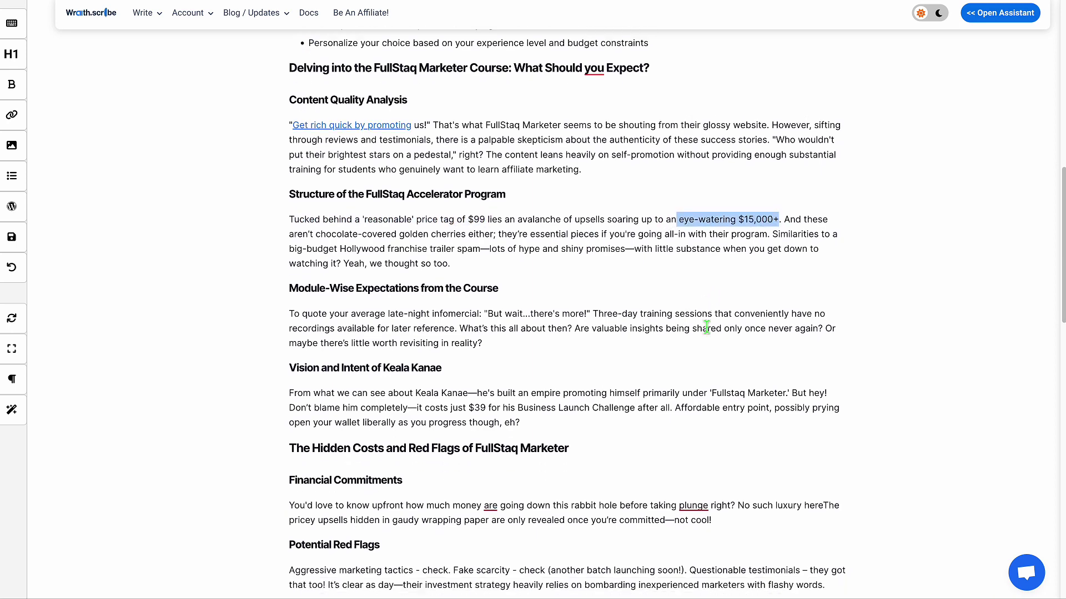
{"action": "scroll", "coordinate": [706, 327], "scroll_direction": "down", "scroll_amount": 10}
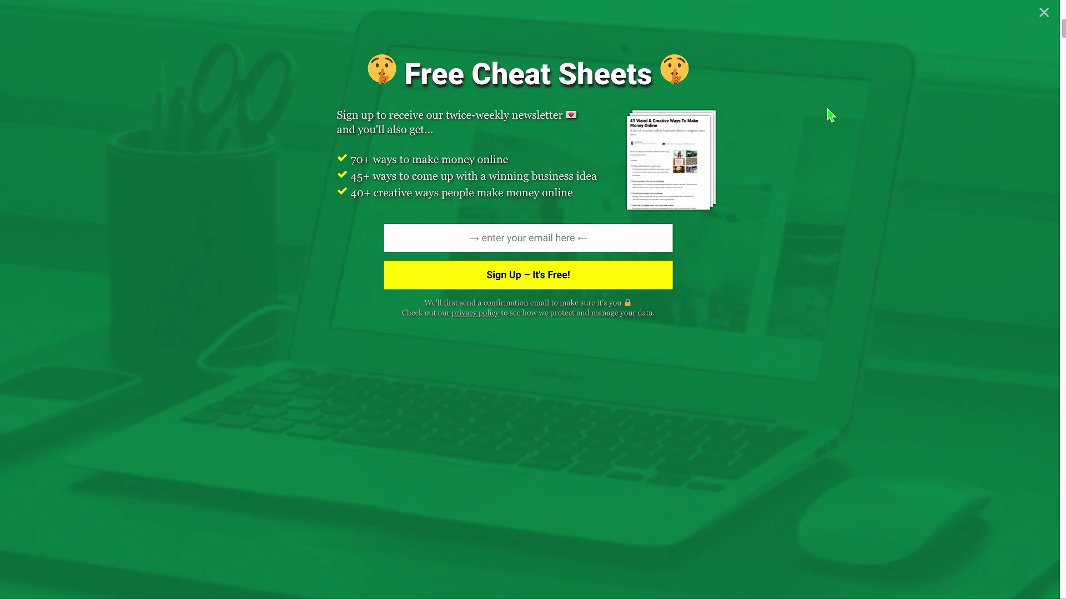
{"action": "key", "text": "Escape"}
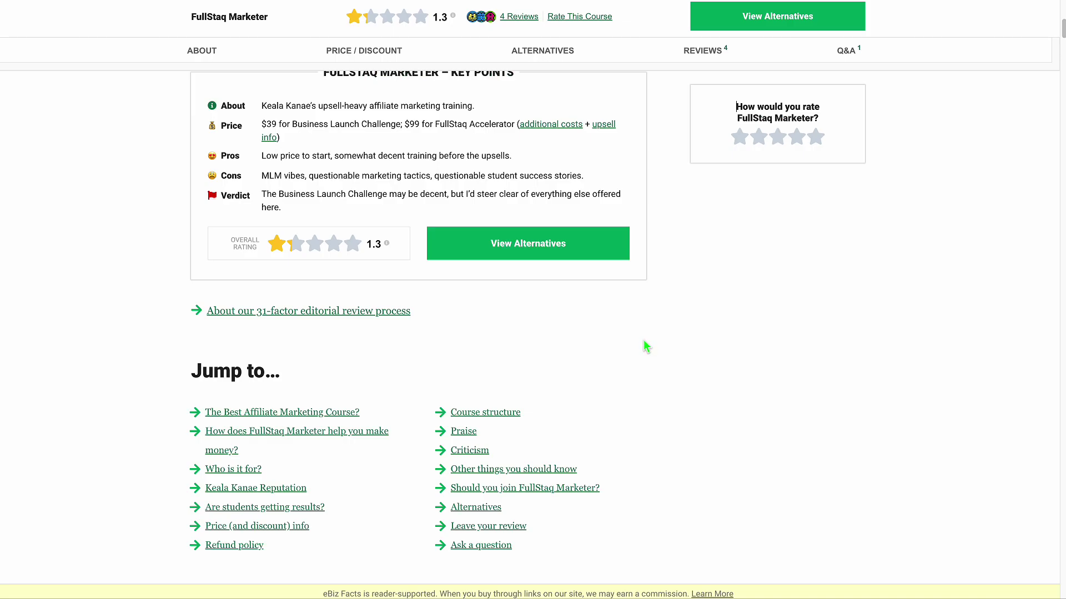
{"action": "scroll", "coordinate": [638, 333], "scroll_direction": "up", "scroll_amount": 3}
{"action": "left_click_drag", "start_coordinate": [402, 276], "coordinate": [507, 276]}
{"action": "left_click", "coordinate": [499, 303]}
{"action": "left_click_drag", "start_coordinate": [386, 276], "coordinate": [521, 276]}
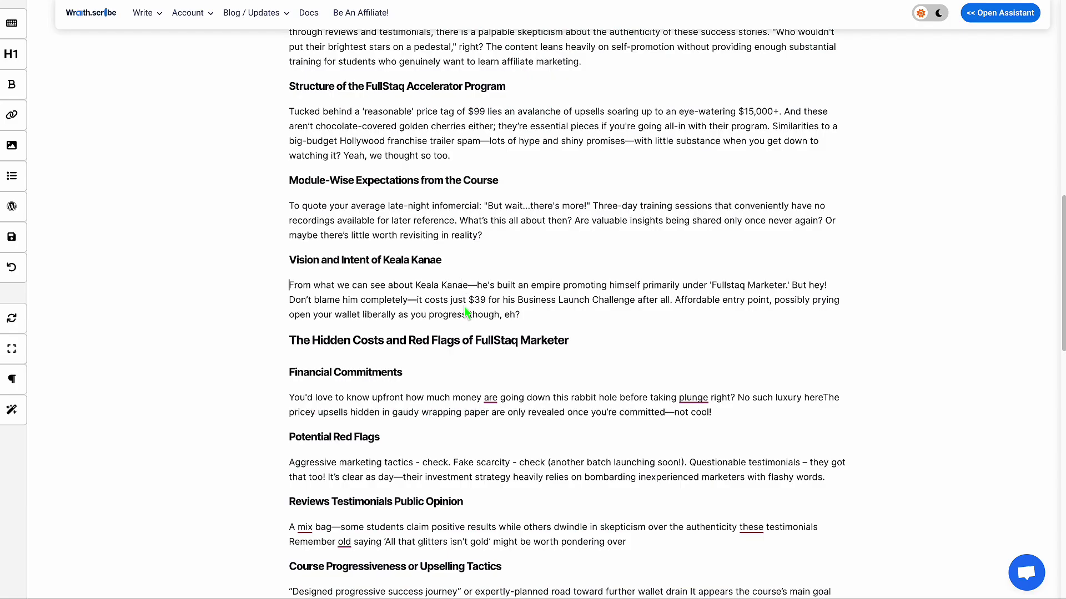
{"action": "left_click_drag", "start_coordinate": [467, 300], "coordinate": [562, 303]}
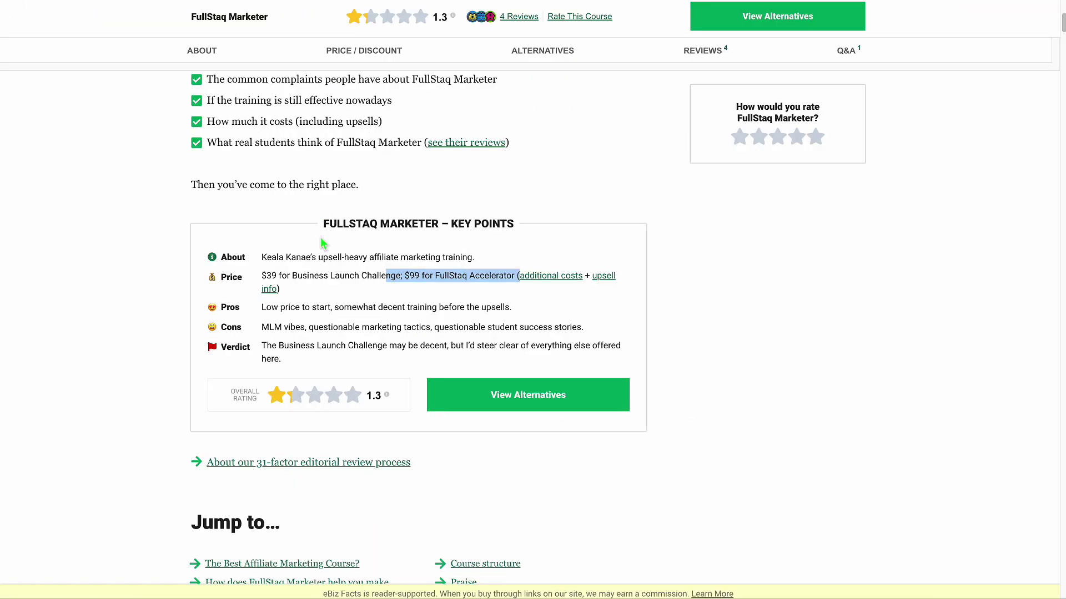
{"action": "left_click_drag", "start_coordinate": [266, 276], "coordinate": [382, 276]}
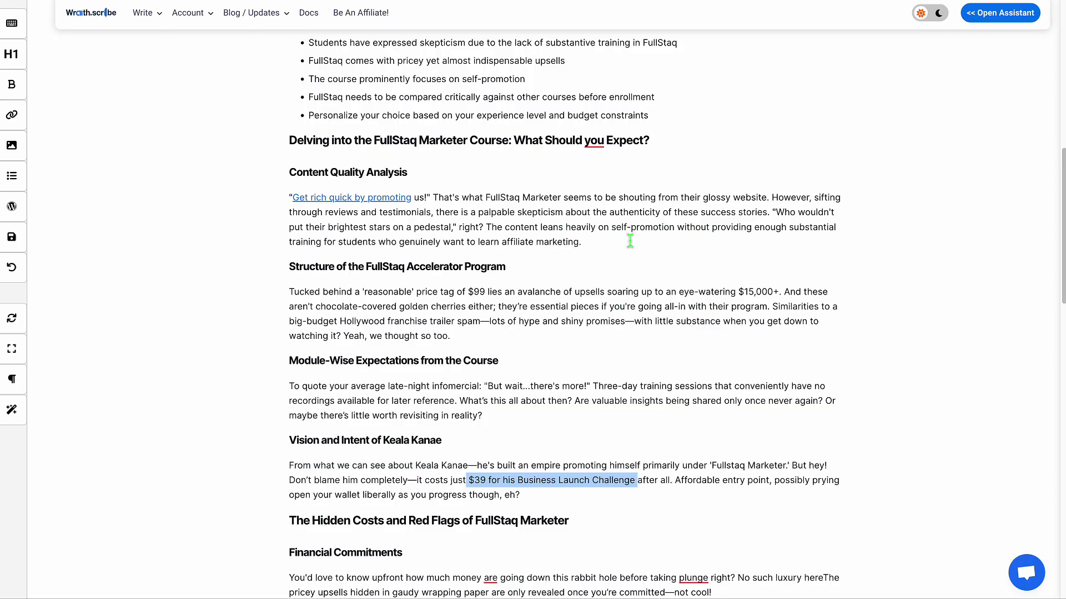
Step: Scroll up and down through the FullStaq Marketer review in the editor
{"action": "scroll", "coordinate": [630, 240], "scroll_direction": "up", "scroll_amount": 3}
{"action": "scroll", "coordinate": [630, 240], "scroll_direction": "up", "scroll_amount": 1}
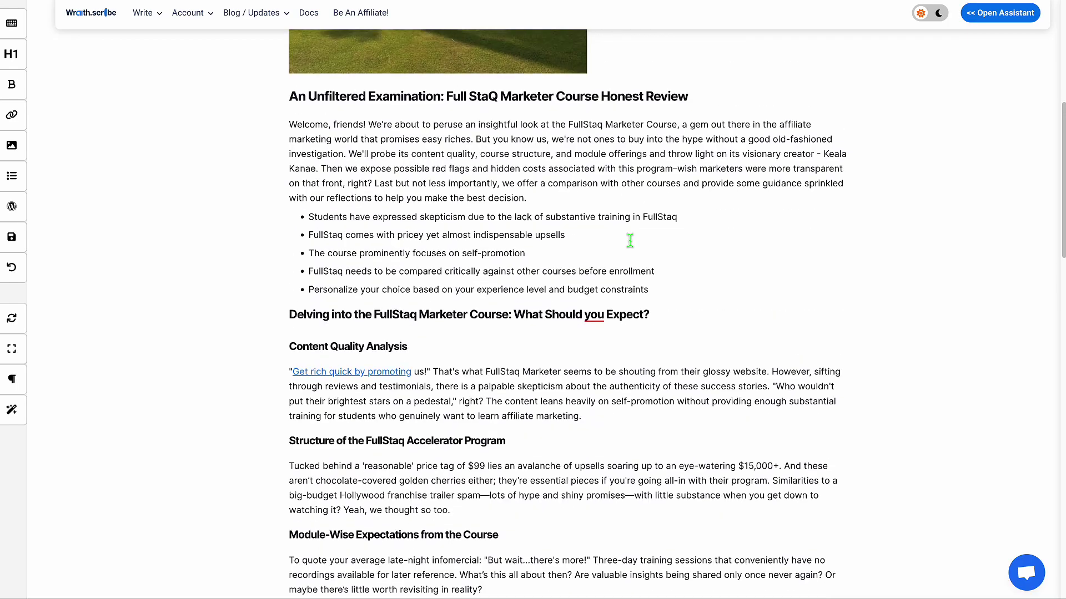
{"action": "scroll", "coordinate": [630, 240], "scroll_direction": "down", "scroll_amount": 3}
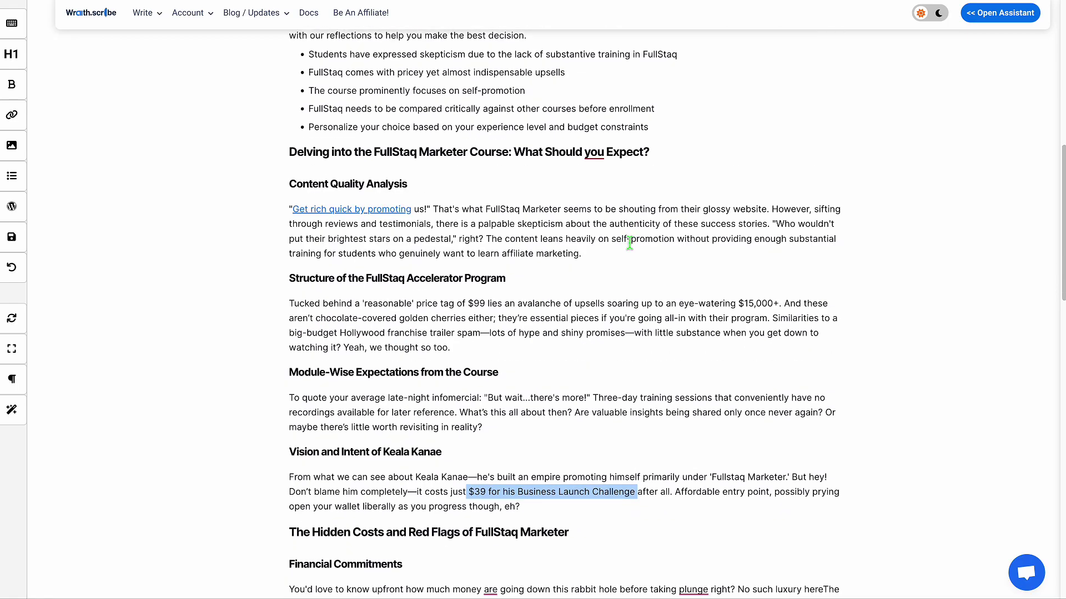
{"action": "scroll", "coordinate": [630, 242], "scroll_direction": "up", "scroll_amount": 3}
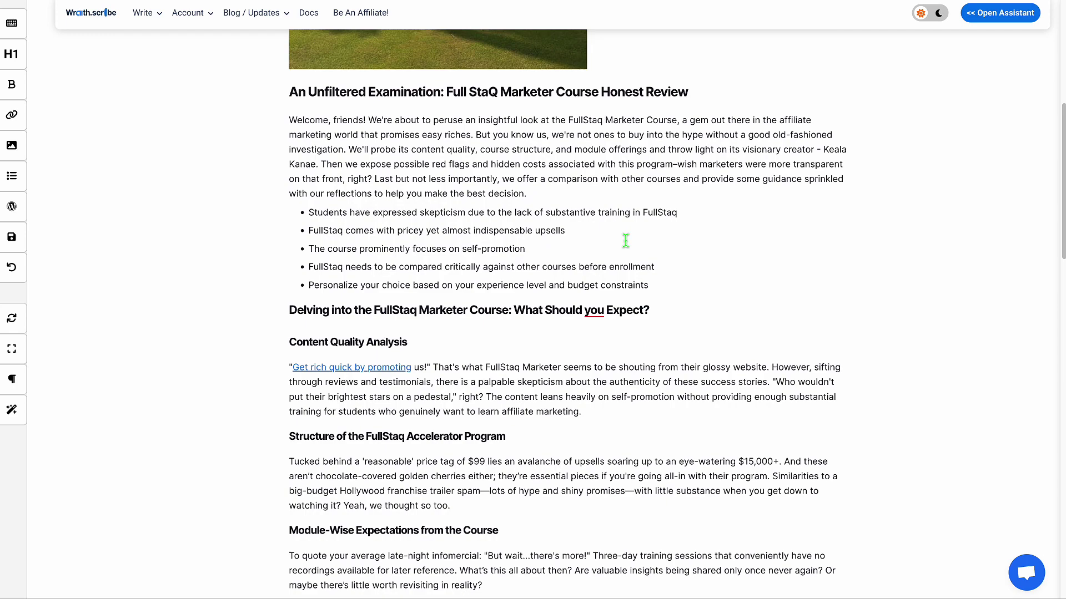
{"action": "scroll", "coordinate": [425, 103], "scroll_direction": "down", "scroll_amount": 6}
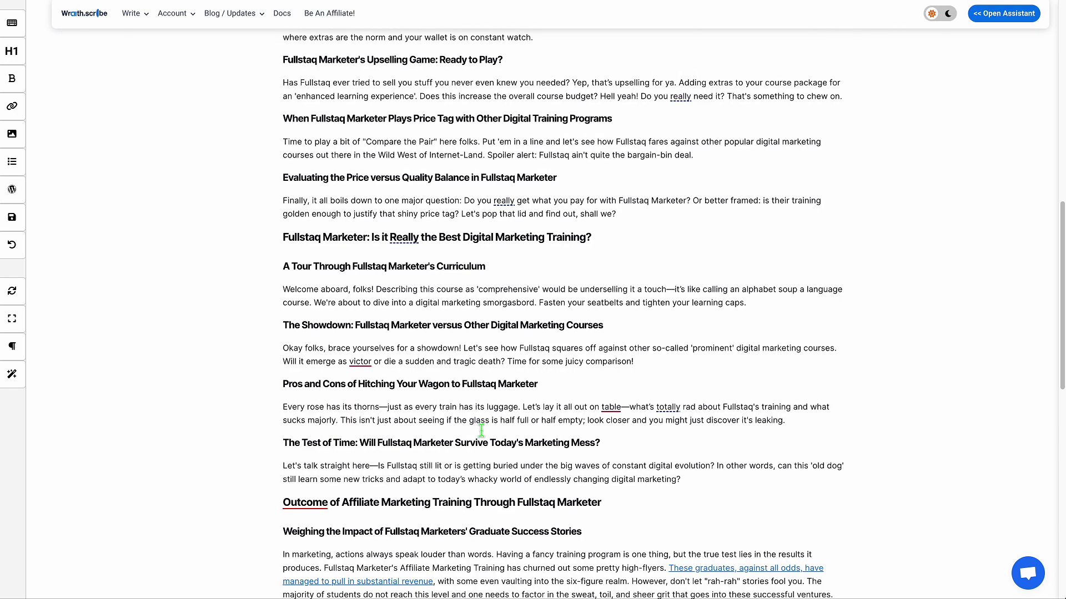
{"action": "scroll", "coordinate": [481, 430], "scroll_direction": "up", "scroll_amount": 1}
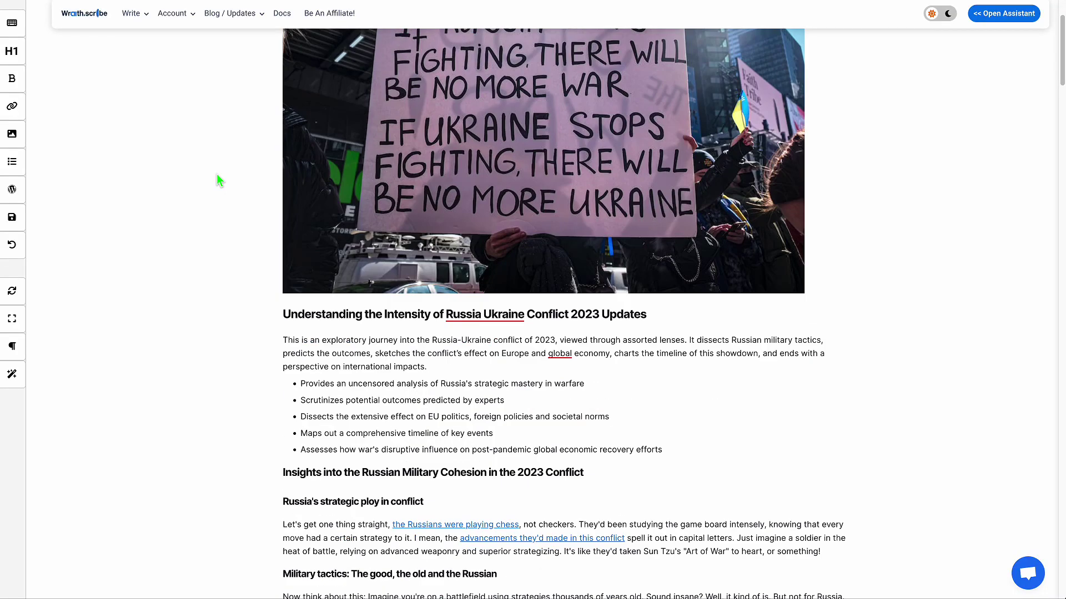
Step: Scroll down the Russia-Ukraine article and select its body text from 'Russia's strategic ploy' downward
{"action": "scroll", "coordinate": [217, 176], "scroll_direction": "down", "scroll_amount": 1}
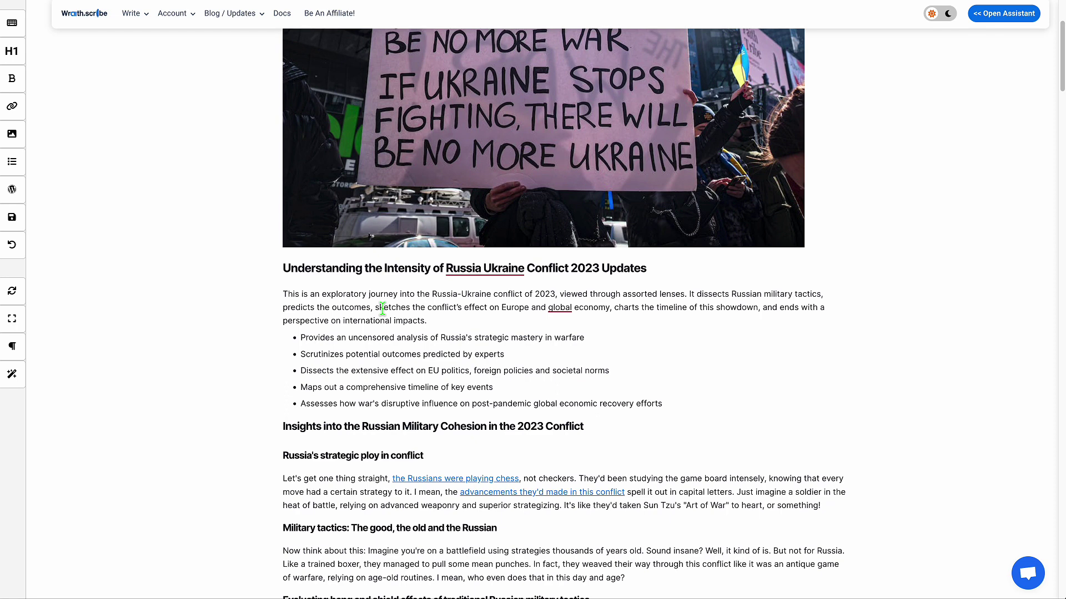
{"action": "scroll", "coordinate": [650, 333], "scroll_direction": "down", "scroll_amount": 1}
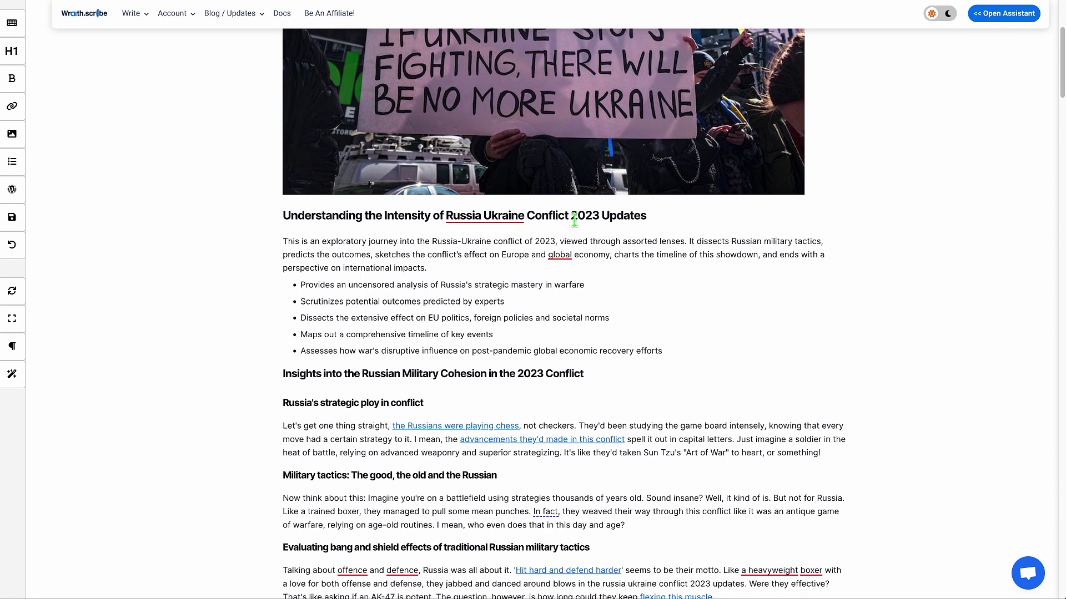
{"action": "scroll", "coordinate": [697, 299], "scroll_direction": "down", "scroll_amount": 3}
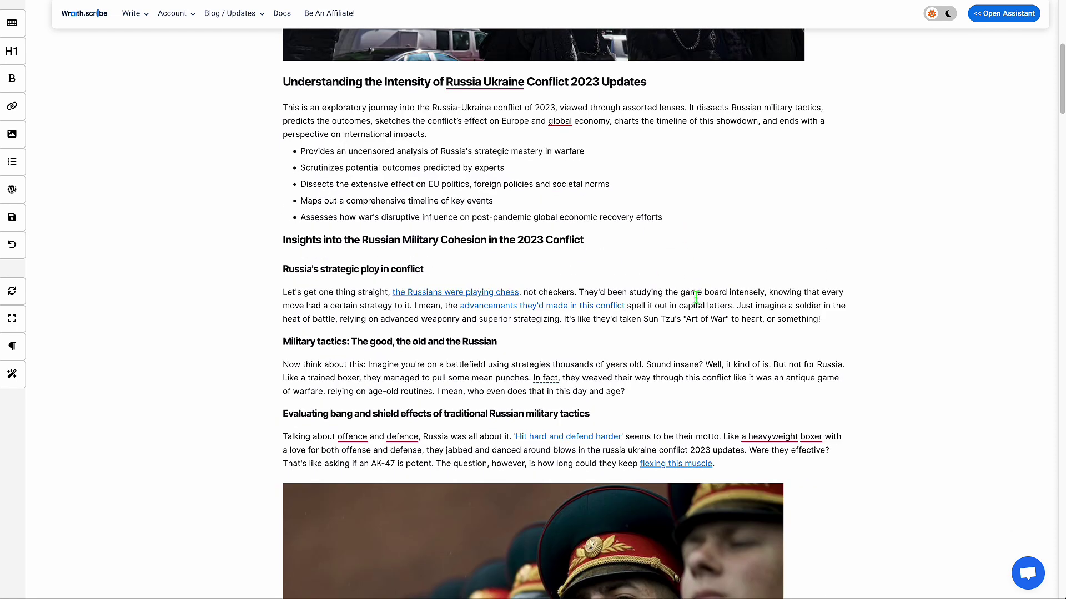
{"action": "scroll", "coordinate": [696, 297], "scroll_direction": "down", "scroll_amount": 1}
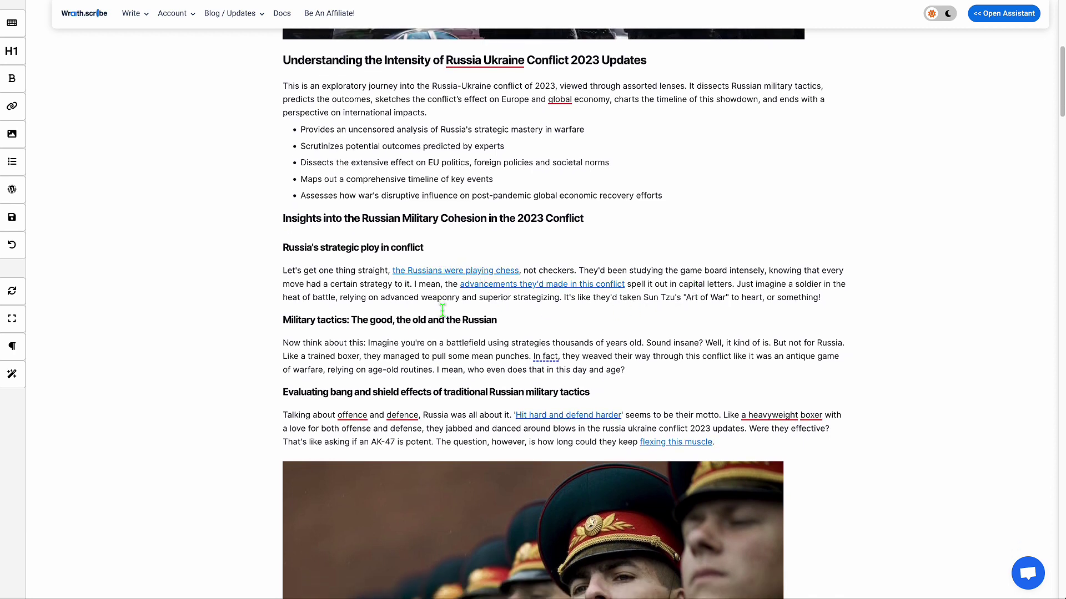
{"action": "scroll", "coordinate": [442, 312], "scroll_direction": "down", "scroll_amount": 1}
{"action": "scroll", "coordinate": [443, 311], "scroll_direction": "down", "scroll_amount": 1}
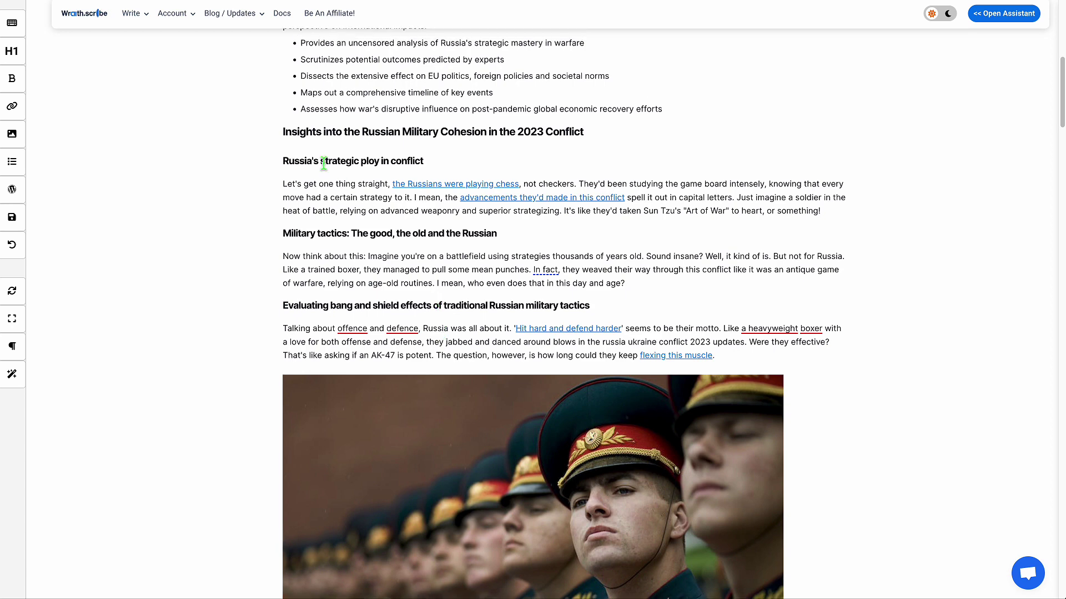
{"action": "left_click_drag", "start_coordinate": [323, 160], "coordinate": [456, 355]}
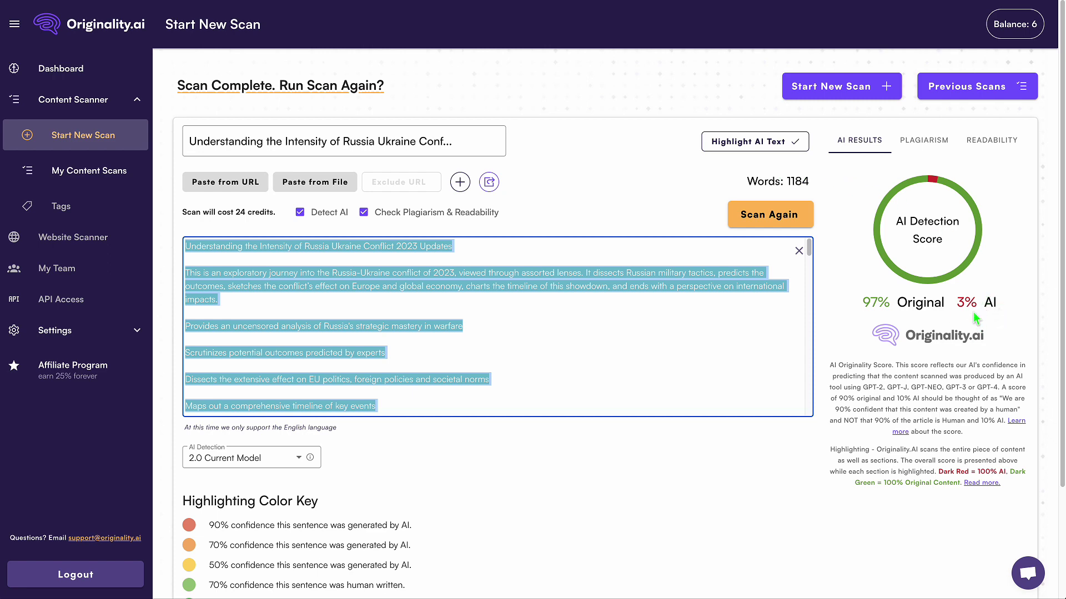
Step: Show the plagiarism results for the 97%-original Russia-Ukraine scan
{"action": "left_click", "coordinate": [937, 149]}
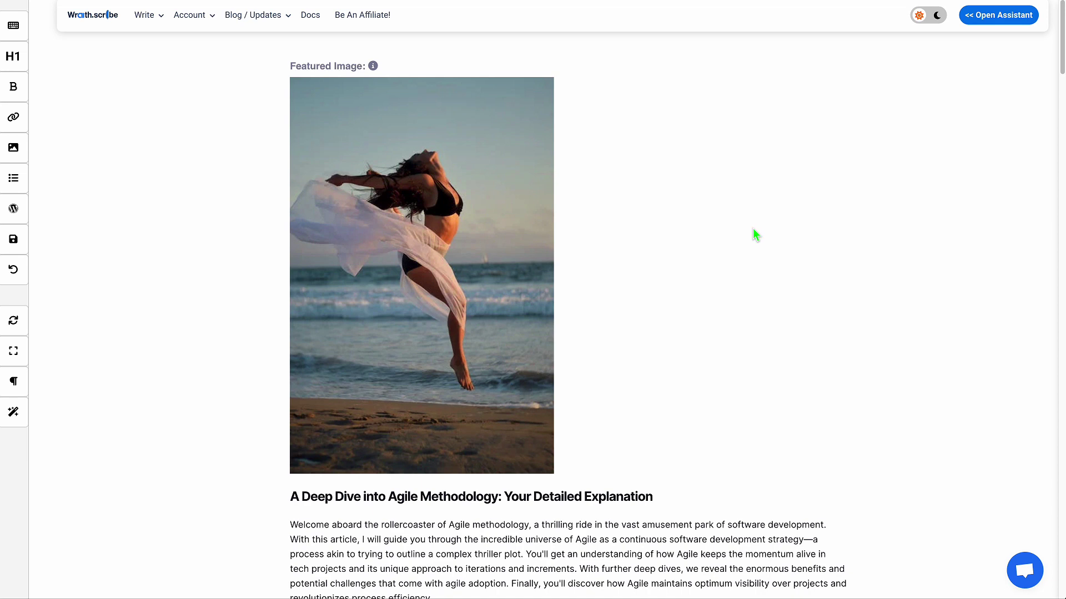
Step: Scroll down the Agile article past its images and table to the flowchart section
{"action": "scroll", "coordinate": [753, 228], "scroll_direction": "down", "scroll_amount": 5}
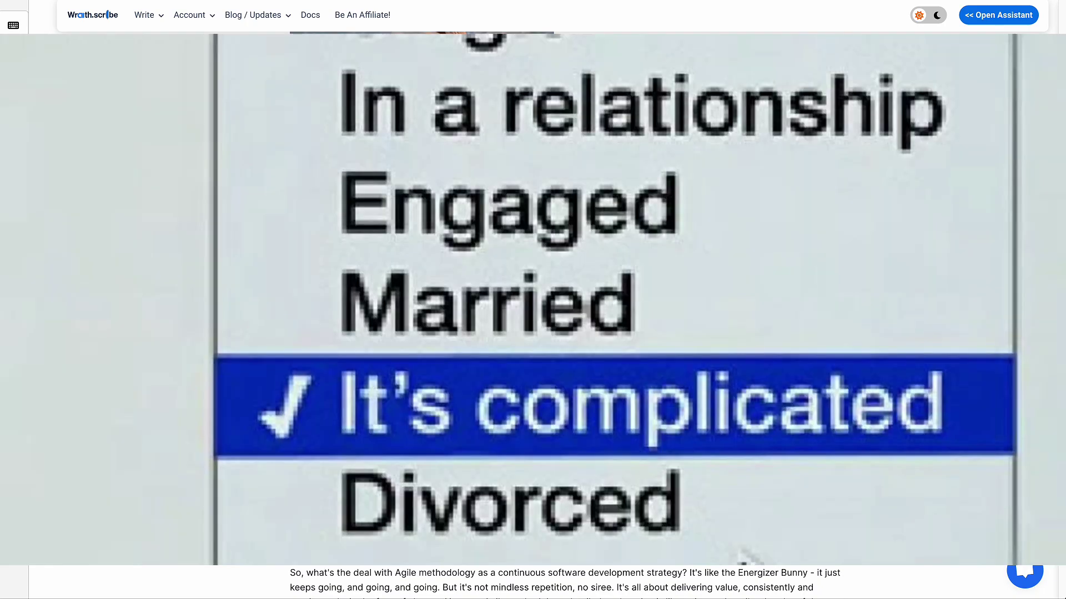
{"action": "scroll", "coordinate": [509, 270], "scroll_direction": "down", "scroll_amount": 15}
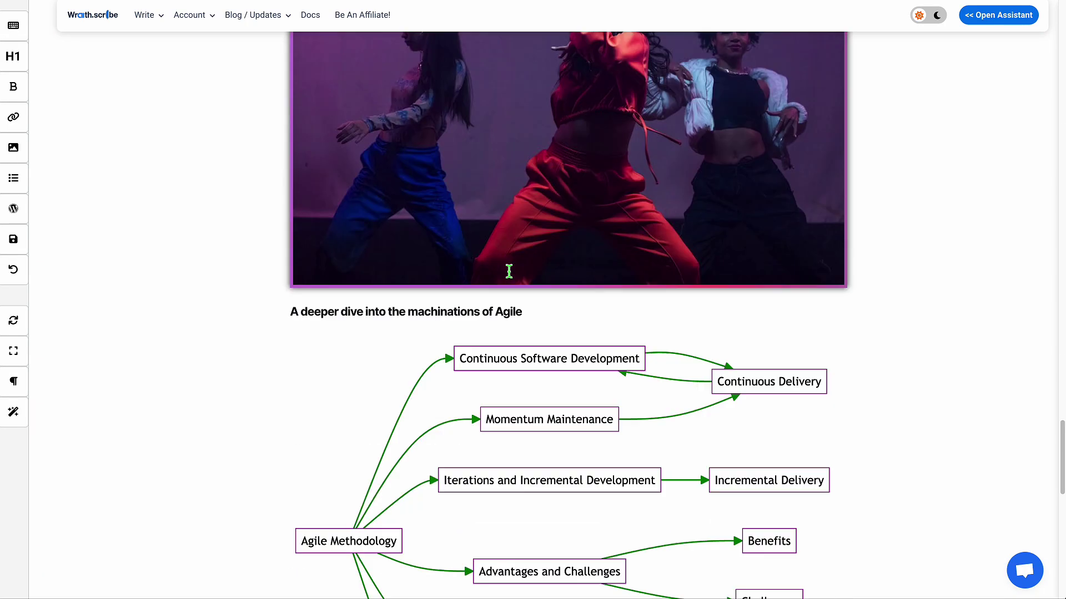
{"action": "scroll", "coordinate": [509, 271], "scroll_direction": "down", "scroll_amount": 3}
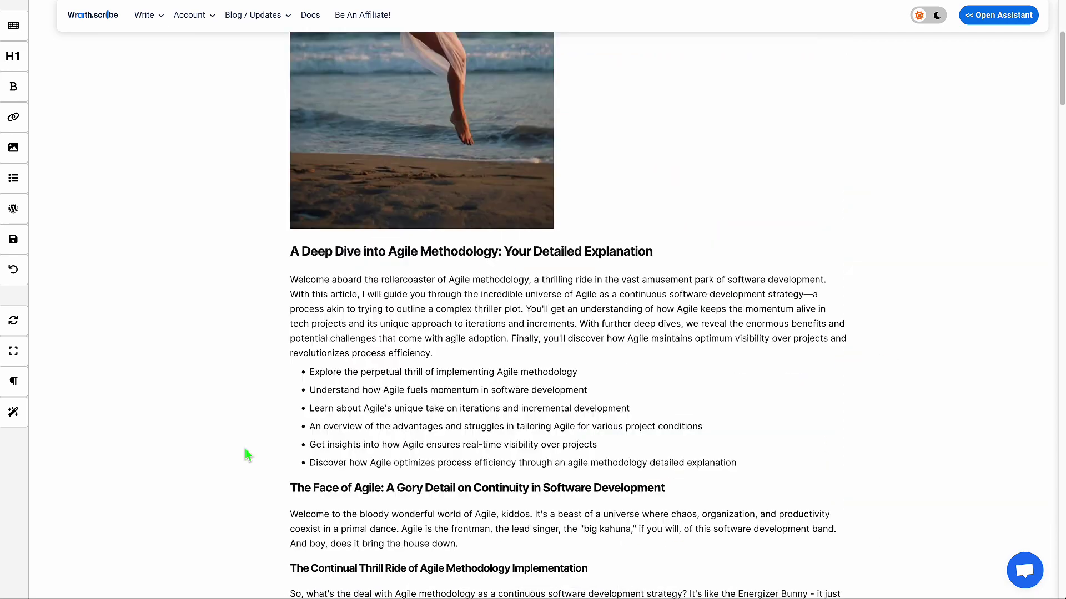
{"action": "scroll", "coordinate": [245, 449], "scroll_direction": "down", "scroll_amount": 13}
{"action": "scroll", "coordinate": [244, 454], "scroll_direction": "down", "scroll_amount": 20}
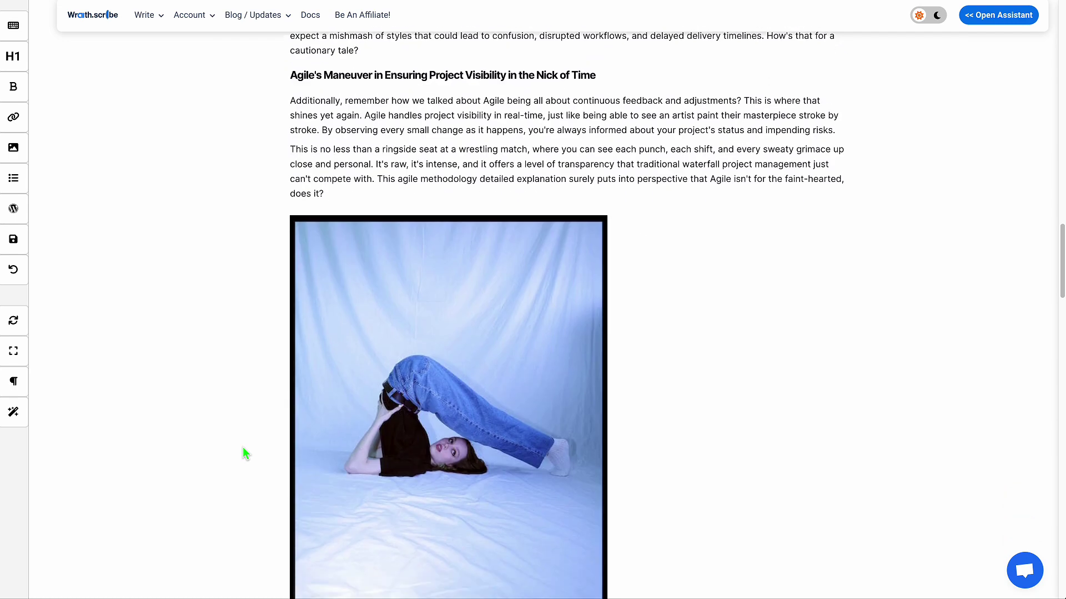
{"action": "scroll", "coordinate": [219, 436], "scroll_direction": "down", "scroll_amount": 17}
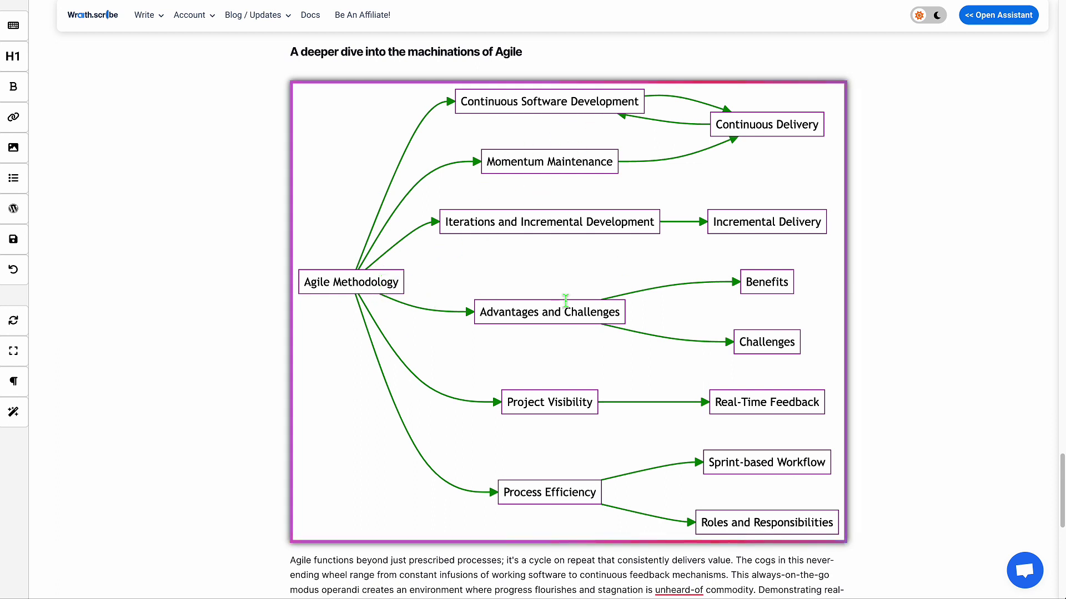
{"action": "scroll", "coordinate": [873, 380], "scroll_direction": "down", "scroll_amount": 1}
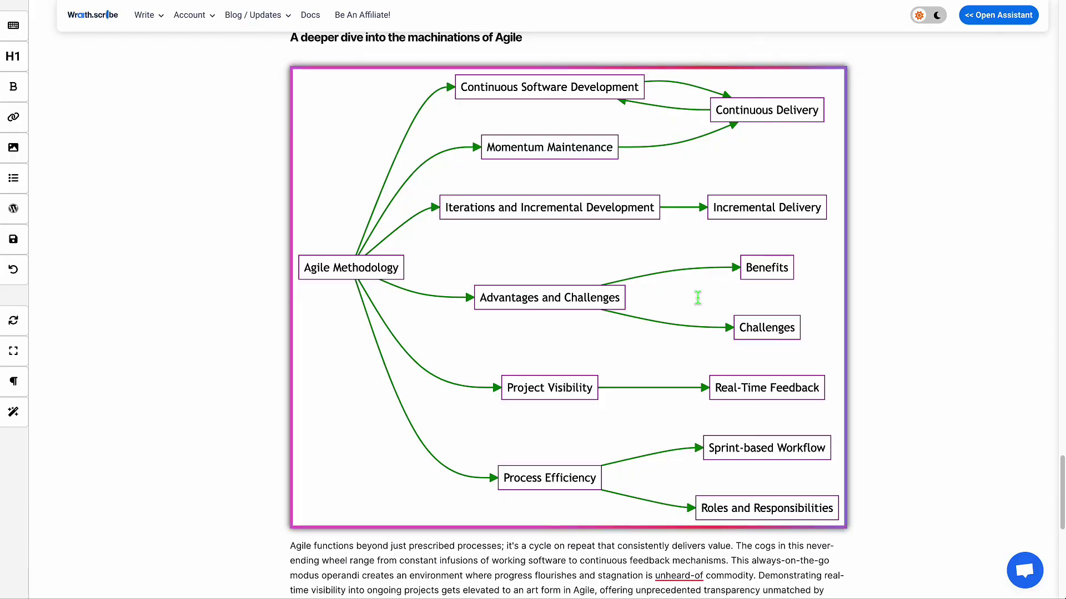
{"action": "scroll", "coordinate": [673, 350], "scroll_direction": "up", "scroll_amount": 15}
Step: Scroll up and down through the Agile article's opening sections
{"action": "scroll", "coordinate": [673, 352], "scroll_direction": "up", "scroll_amount": 13}
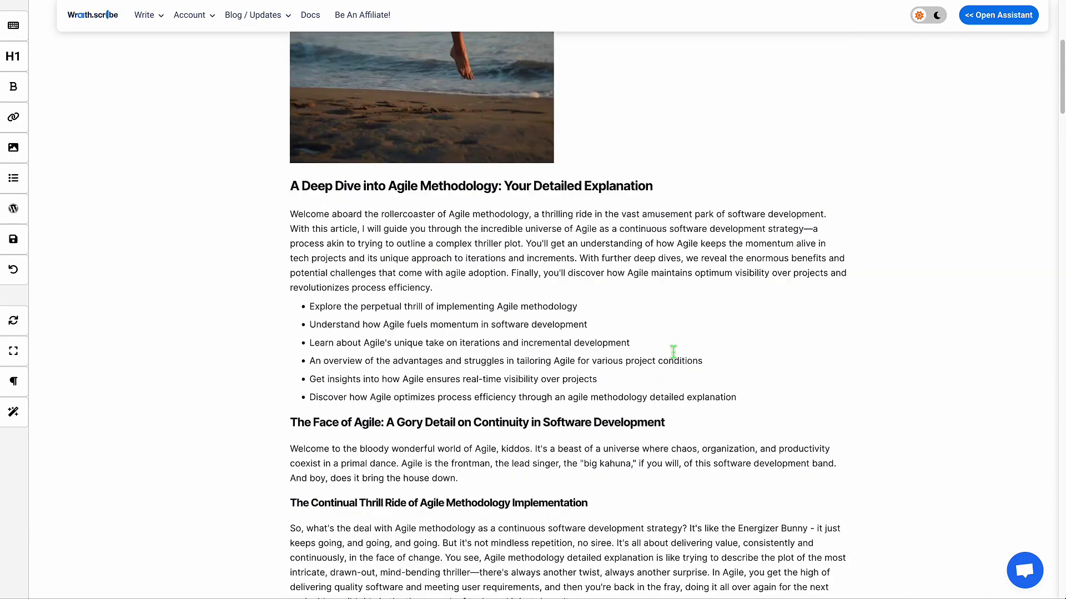
{"action": "scroll", "coordinate": [673, 352], "scroll_direction": "down", "scroll_amount": 12}
{"action": "scroll", "coordinate": [673, 351], "scroll_direction": "down", "scroll_amount": 20}
{"action": "scroll", "coordinate": [673, 351], "scroll_direction": "down", "scroll_amount": 2}
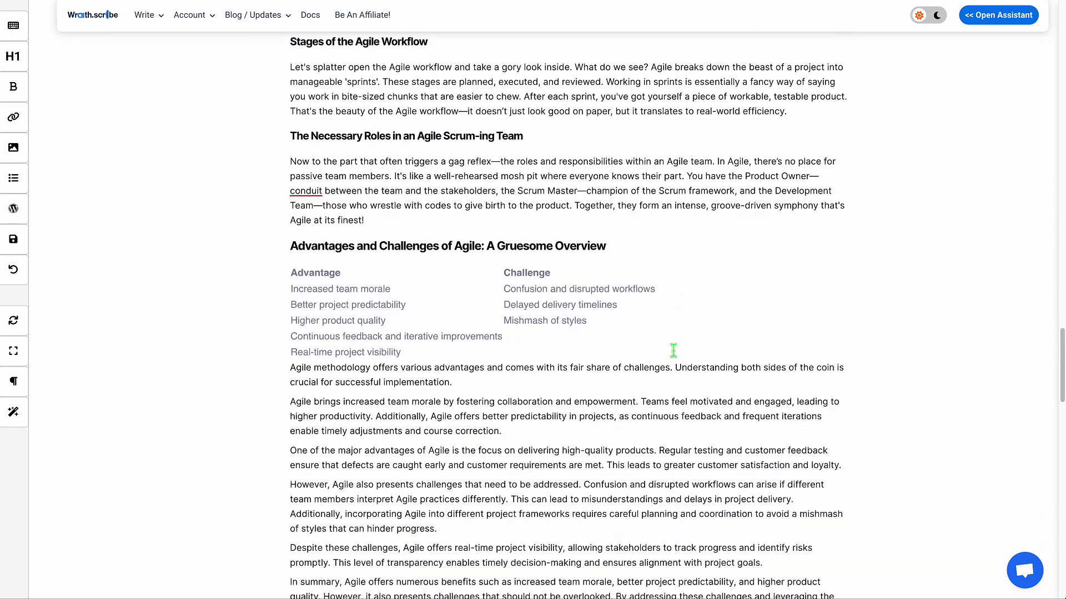
{"action": "scroll", "coordinate": [327, 295], "scroll_direction": "down", "scroll_amount": 2}
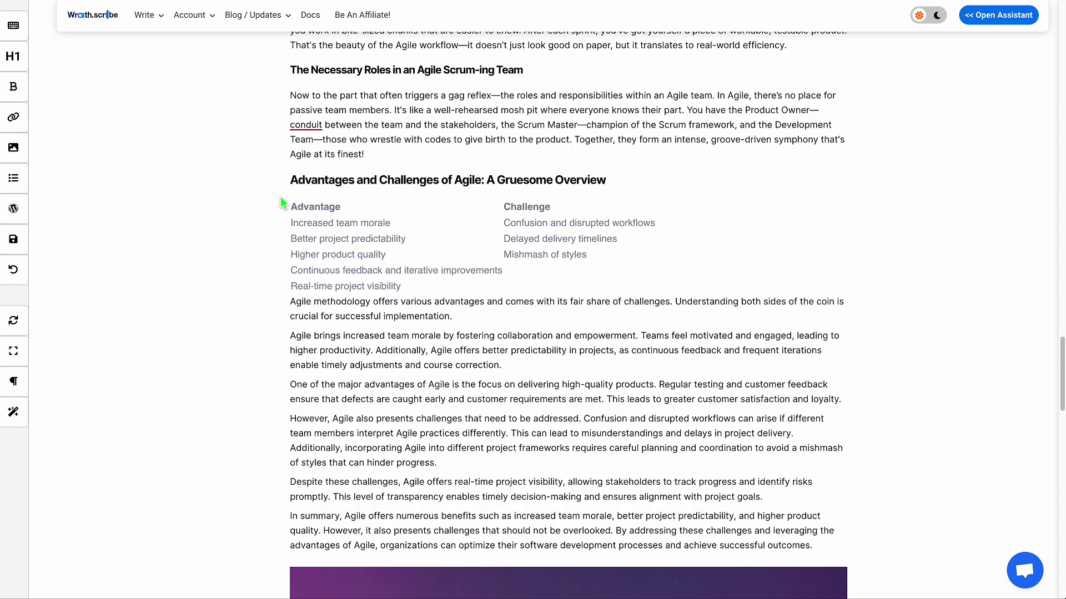
{"action": "scroll", "coordinate": [563, 285], "scroll_direction": "down", "scroll_amount": 8}
{"action": "scroll", "coordinate": [563, 286], "scroll_direction": "down", "scroll_amount": 20}
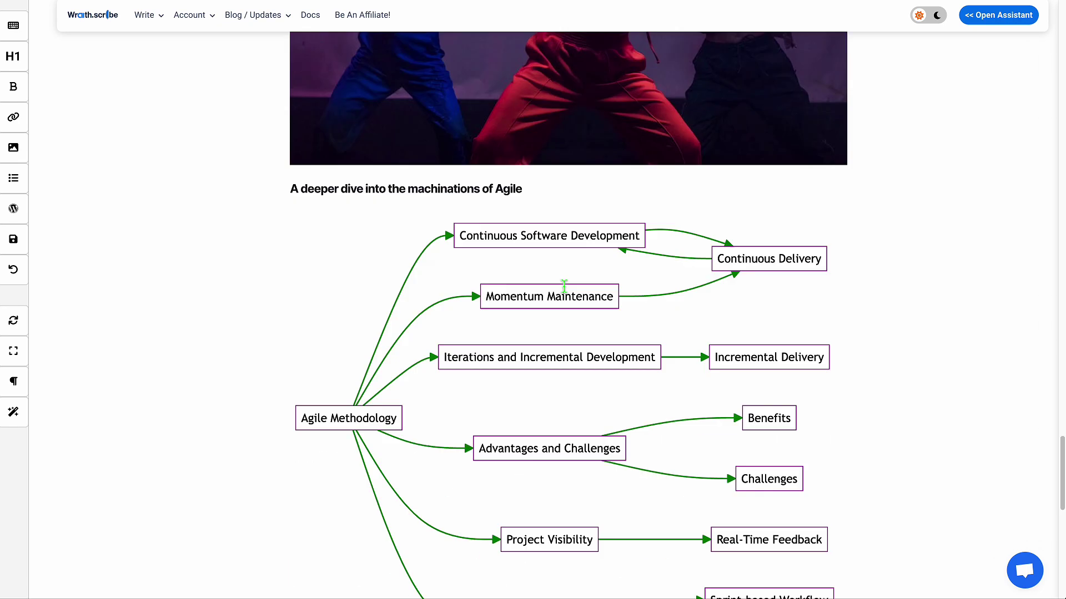
{"action": "scroll", "coordinate": [218, 483], "scroll_direction": "up", "scroll_amount": 20}
{"action": "scroll", "coordinate": [220, 481], "scroll_direction": "up", "scroll_amount": 9}
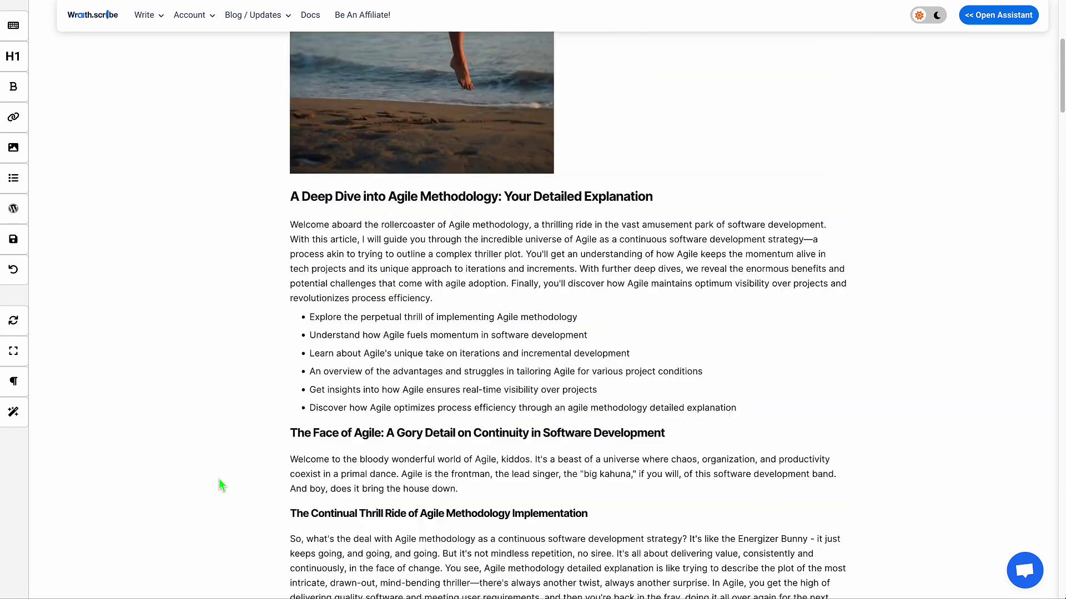
{"action": "scroll", "coordinate": [588, 459], "scroll_direction": "down", "scroll_amount": 11}
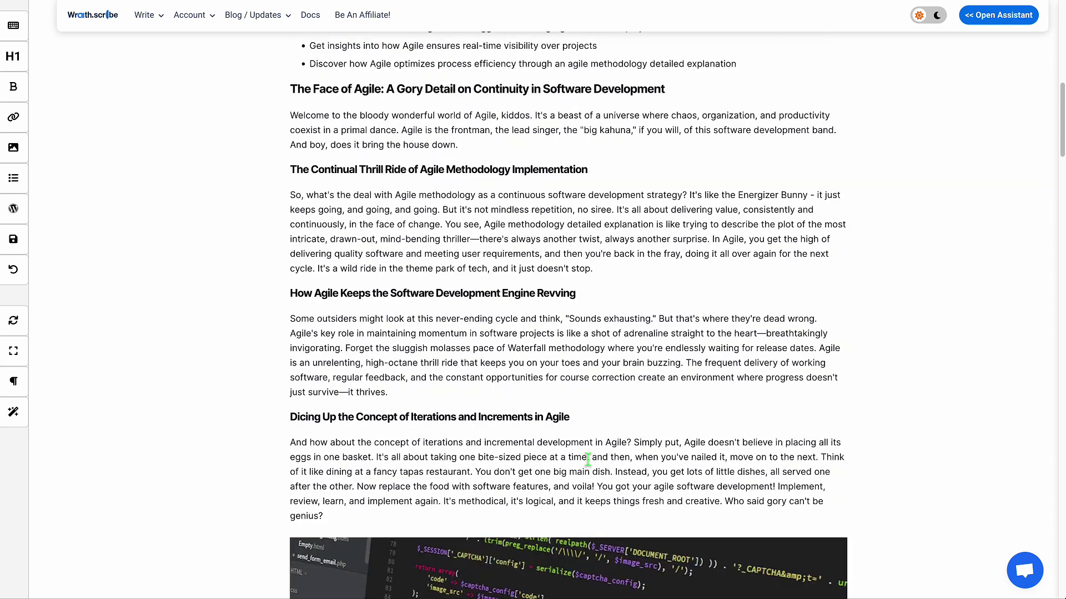
{"action": "scroll", "coordinate": [589, 456], "scroll_direction": "up", "scroll_amount": 12}
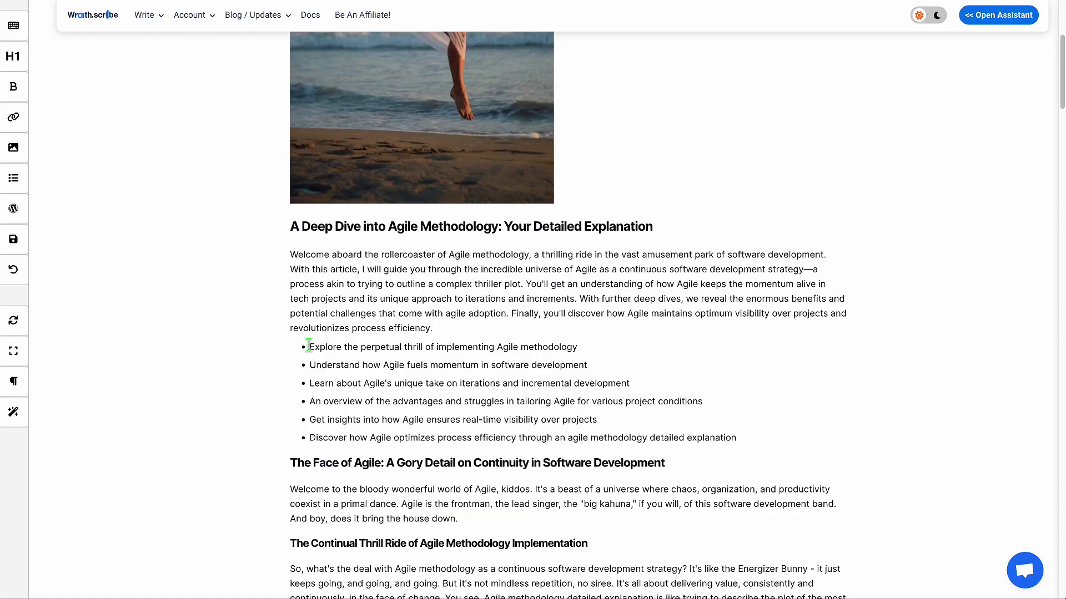
Step: Select the 'A Deep Dive into Agile Methodology' heading, introduction and six key-takeaway bullets
{"action": "left_click_drag", "start_coordinate": [307, 346], "coordinate": [727, 452]}
{"action": "left_click", "coordinate": [727, 452]}
{"action": "left_click_drag", "start_coordinate": [315, 349], "coordinate": [769, 449]}
{"action": "left_click", "coordinate": [693, 439]}
{"action": "left_click_drag", "start_coordinate": [291, 223], "coordinate": [744, 447]}
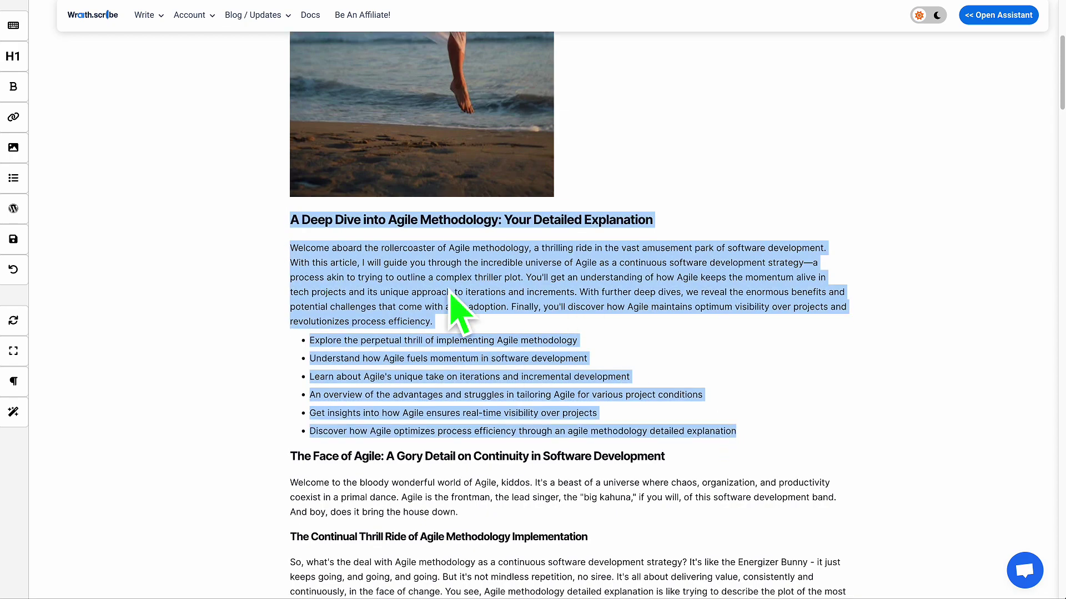
Step: Scroll to the five-question FAQ, highlight the whole section, then deselect it
{"action": "scroll", "coordinate": [419, 249], "scroll_direction": "down", "scroll_amount": 20}
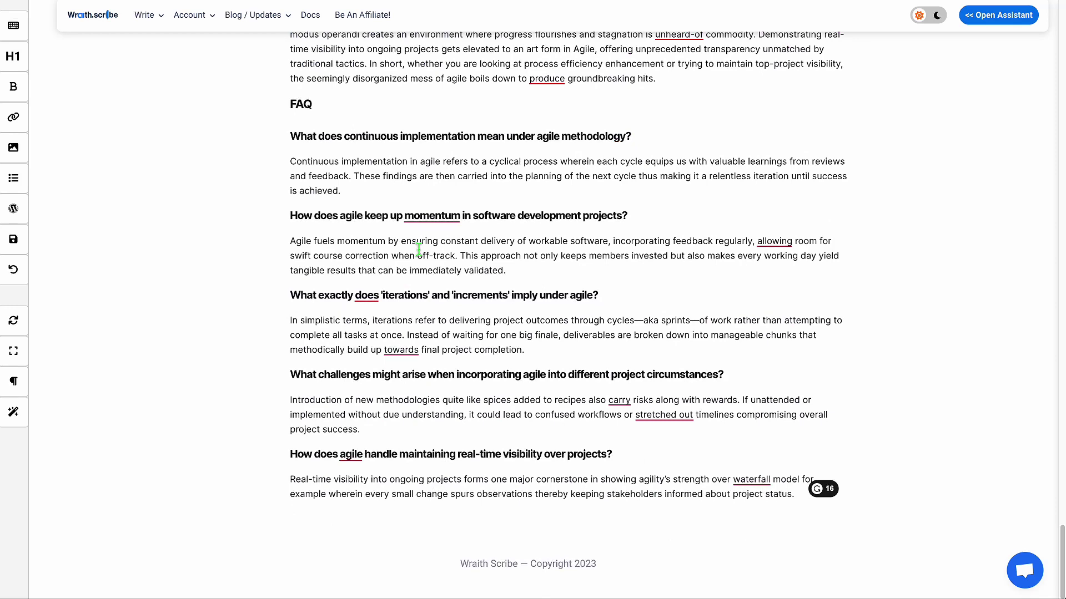
{"action": "scroll", "coordinate": [418, 249], "scroll_direction": "up", "scroll_amount": 1}
{"action": "left_click_drag", "start_coordinate": [290, 118], "coordinate": [637, 507]}
{"action": "left_click", "coordinate": [638, 506]}
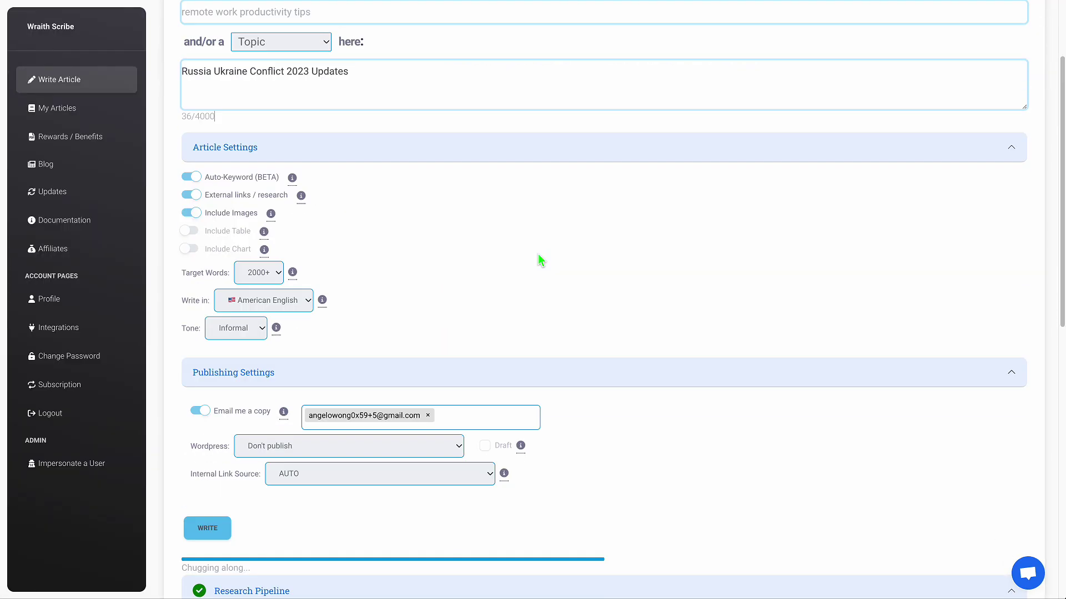
Step: Scroll through the Research Pipeline log, highlighting the search-result lines
{"action": "scroll", "coordinate": [538, 253], "scroll_direction": "down", "scroll_amount": 8}
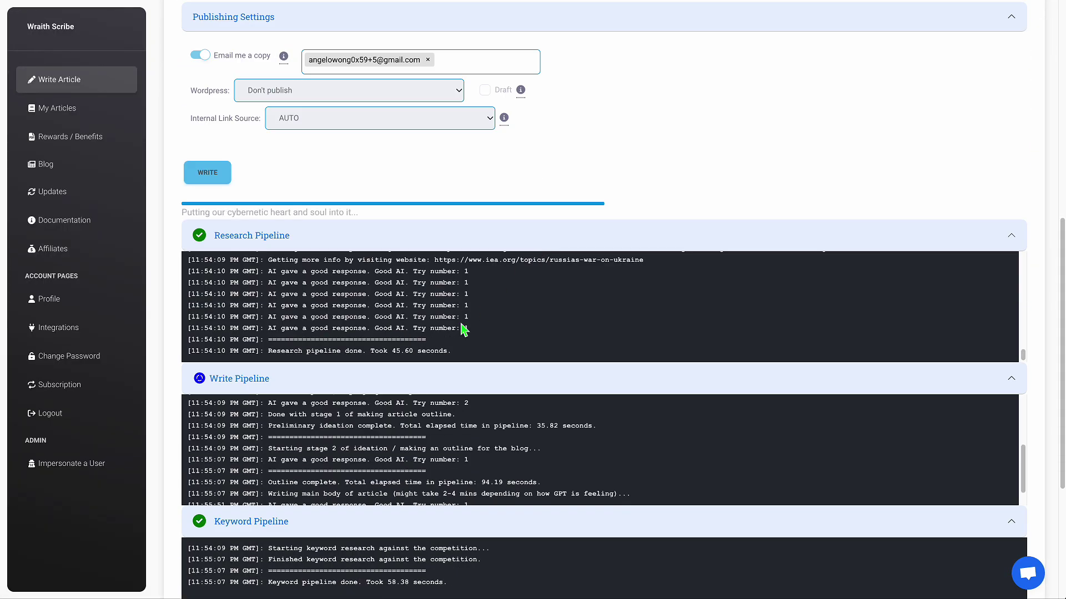
{"action": "scroll", "coordinate": [468, 304], "scroll_direction": "down", "scroll_amount": 2}
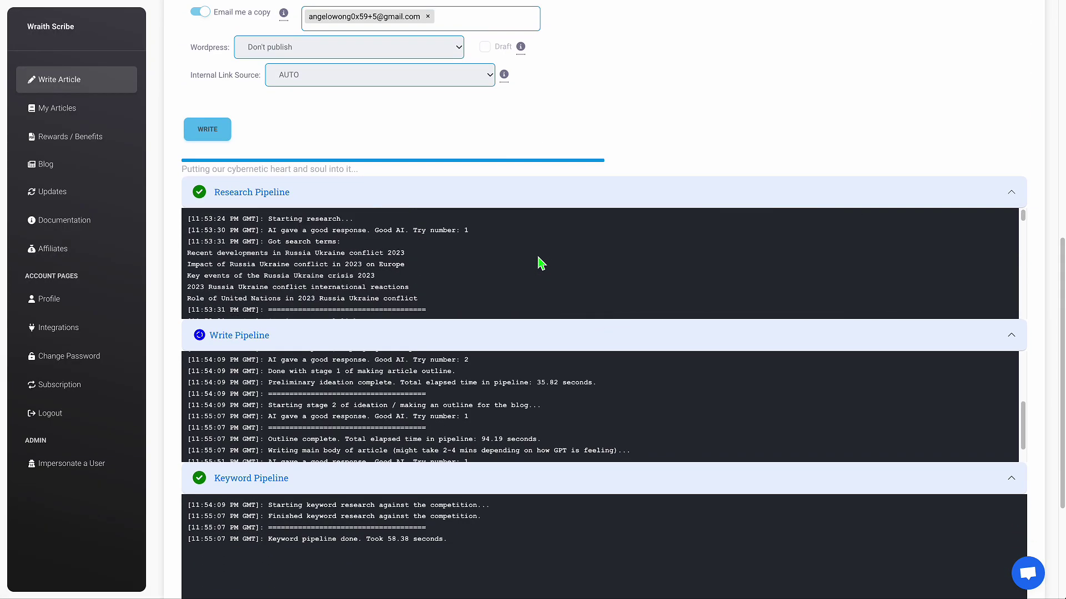
{"action": "scroll", "coordinate": [541, 264], "scroll_direction": "down", "scroll_amount": 3}
{"action": "left_click_drag", "start_coordinate": [307, 247], "coordinate": [749, 314]}
{"action": "scroll", "coordinate": [431, 257], "scroll_direction": "down", "scroll_amount": 5}
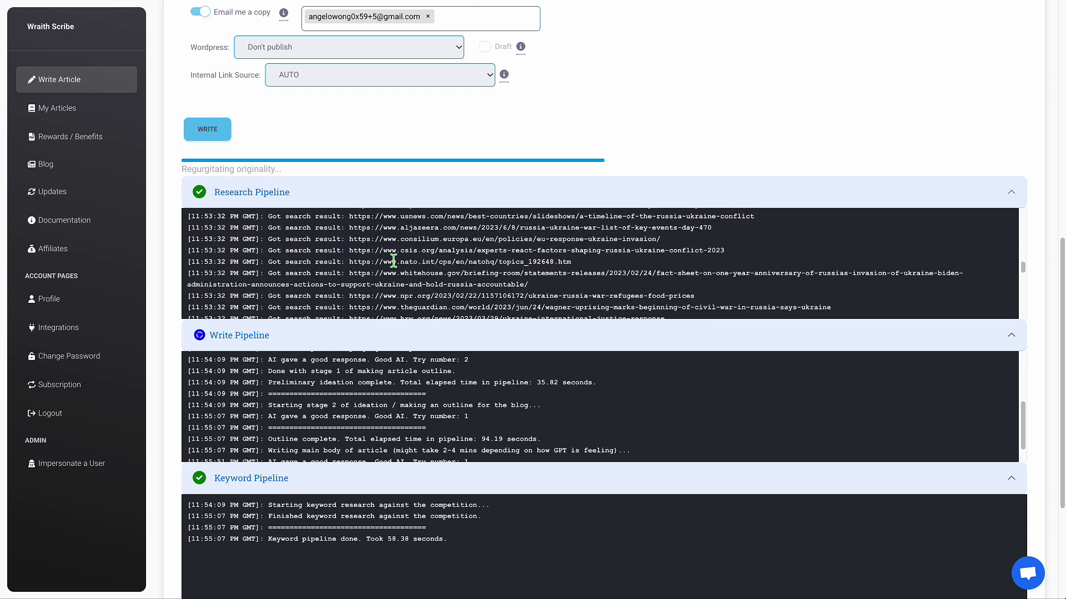
{"action": "scroll", "coordinate": [427, 258], "scroll_direction": "down", "scroll_amount": 5}
{"action": "scroll", "coordinate": [397, 259], "scroll_direction": "up", "scroll_amount": 3}
{"action": "left_click_drag", "start_coordinate": [331, 264], "coordinate": [546, 298]}
{"action": "scroll", "coordinate": [547, 300], "scroll_direction": "down", "scroll_amount": 4}
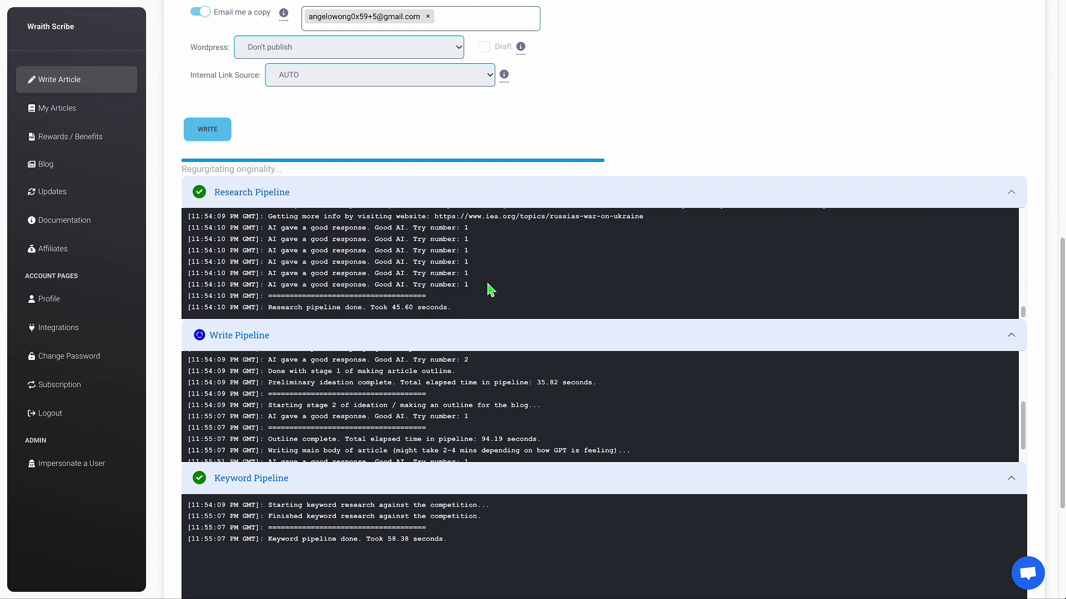
{"action": "scroll", "coordinate": [490, 288], "scroll_direction": "up", "scroll_amount": 5}
{"action": "left_click_drag", "start_coordinate": [358, 318], "coordinate": [585, 361]}
Step: Review the Write Pipeline log, highlighting the outline-finished and main-body writing lines
{"action": "scroll", "coordinate": [585, 361], "scroll_direction": "down", "scroll_amount": 3}
{"action": "scroll", "coordinate": [637, 444], "scroll_direction": "down", "scroll_amount": 1}
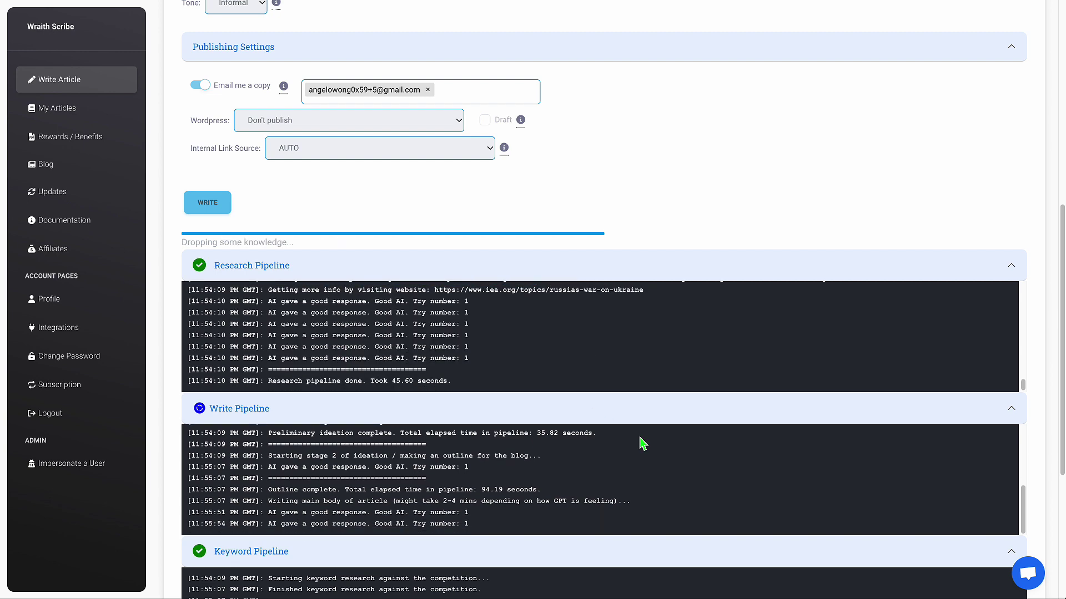
{"action": "scroll", "coordinate": [1034, 384], "scroll_direction": "down", "scroll_amount": 3}
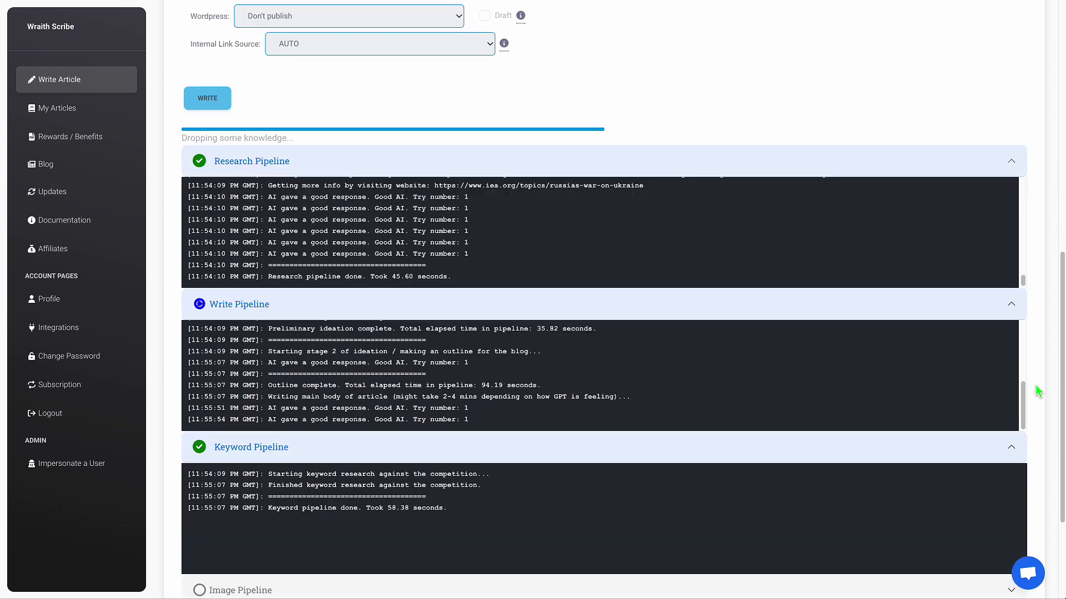
{"action": "scroll", "coordinate": [567, 341], "scroll_direction": "up", "scroll_amount": 3}
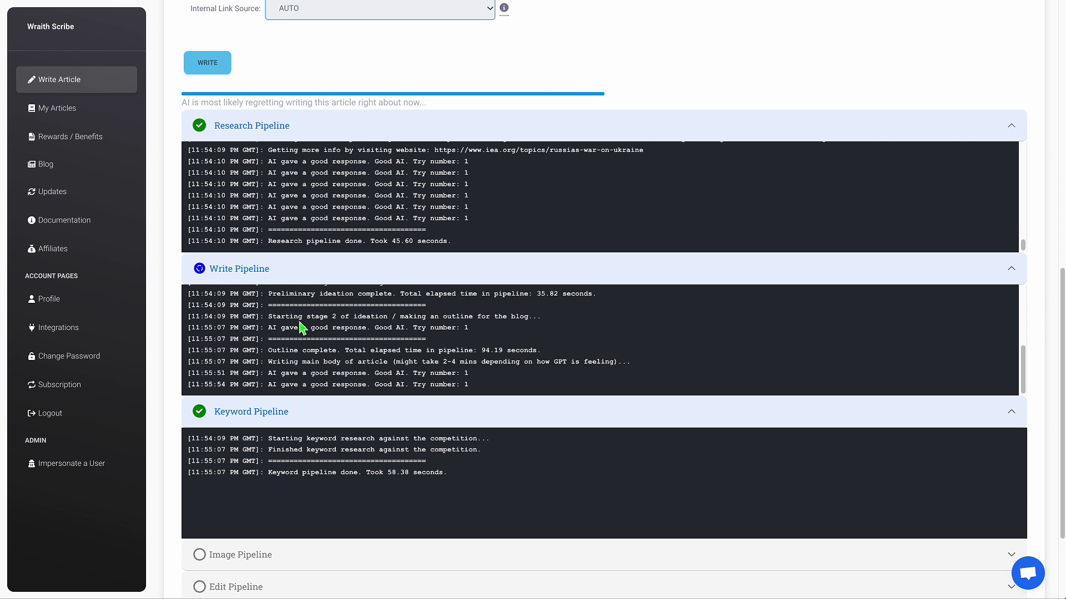
{"action": "left_click_drag", "start_coordinate": [286, 349], "coordinate": [429, 371]}
{"action": "left_click", "coordinate": [404, 373]}
{"action": "left_click_drag", "start_coordinate": [277, 363], "coordinate": [590, 374]}
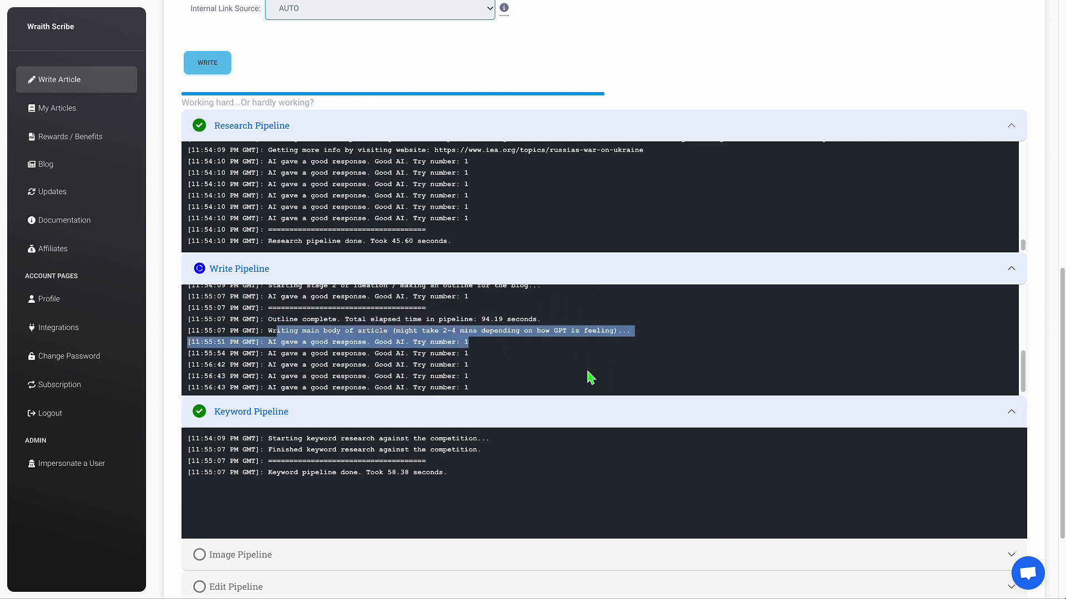
{"action": "scroll", "coordinate": [517, 341], "scroll_direction": "down", "scroll_amount": 2}
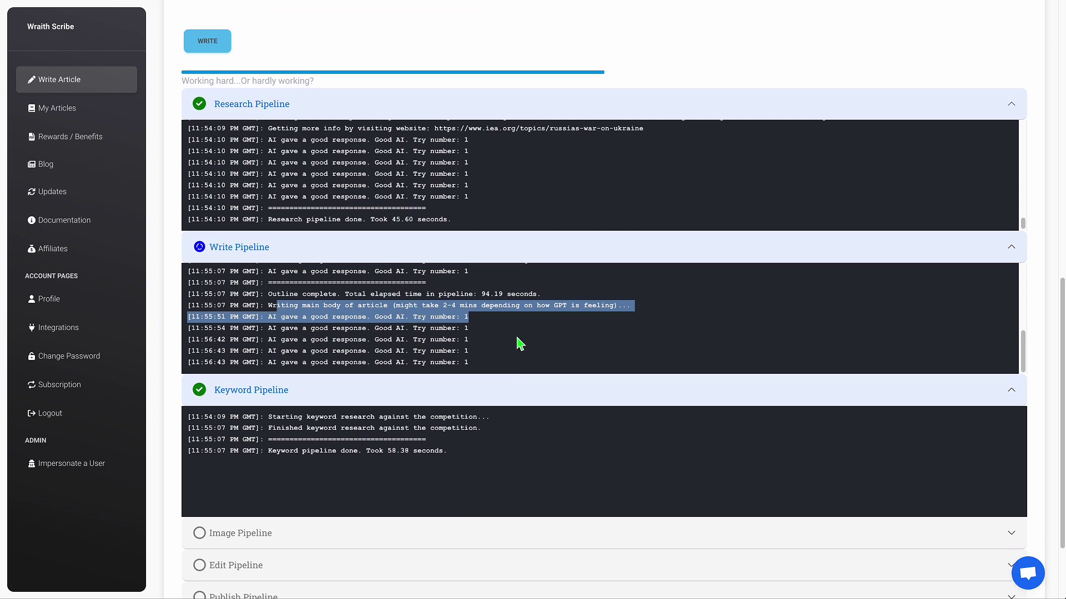
{"action": "scroll", "coordinate": [518, 343], "scroll_direction": "down", "scroll_amount": 1}
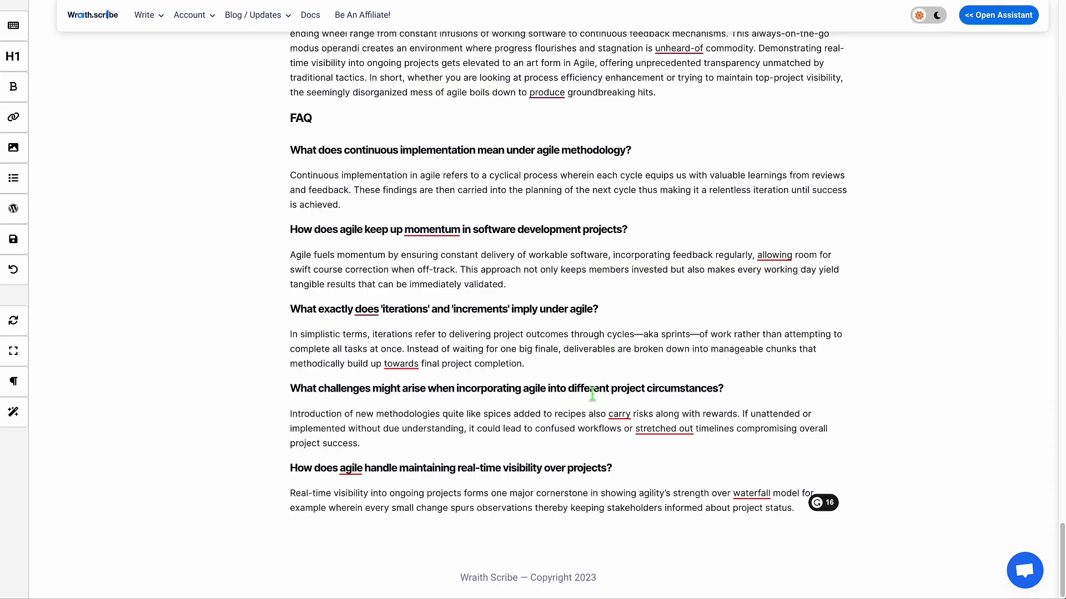
Step: Scroll up from the FAQ to the 'Advantages and Challenges of Agile: A Gruesome Overview' section
{"action": "scroll", "coordinate": [592, 394], "scroll_direction": "up", "scroll_amount": 20}
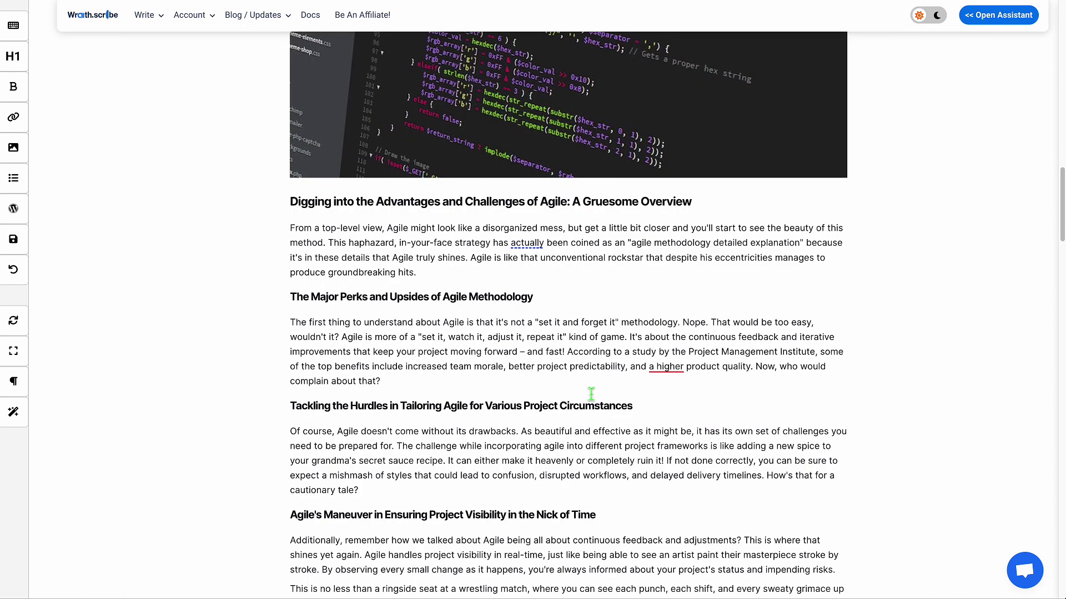
{"action": "scroll", "coordinate": [590, 394], "scroll_direction": "up", "scroll_amount": 1}
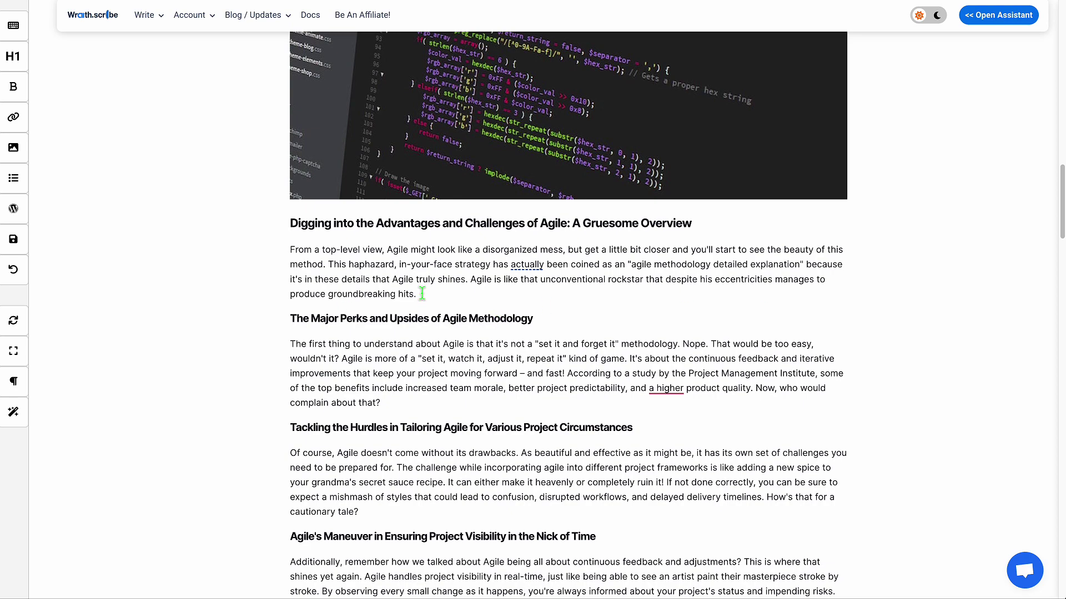